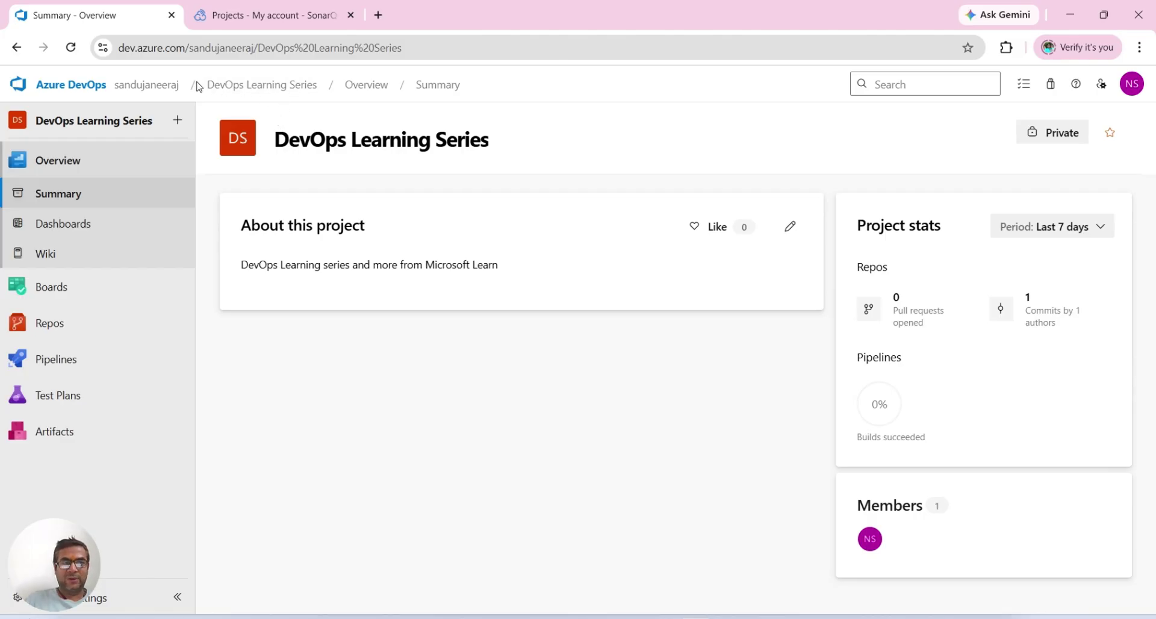
- Go to the organization's home page and open the installed extensions in its organization settings
click(155, 88)
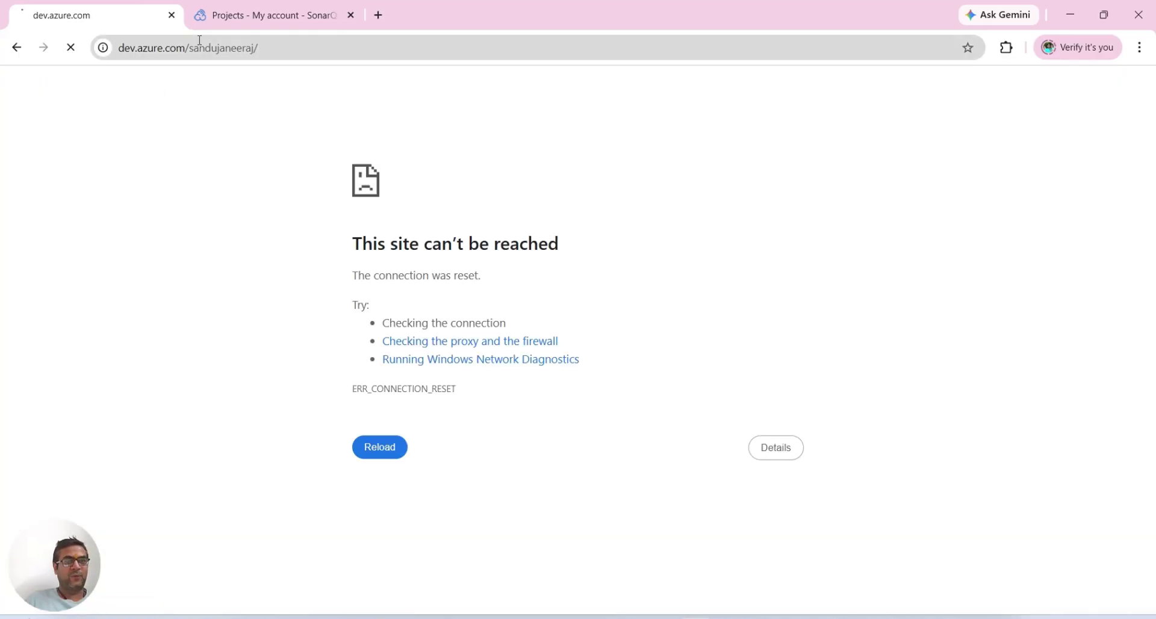
click(282, 50)
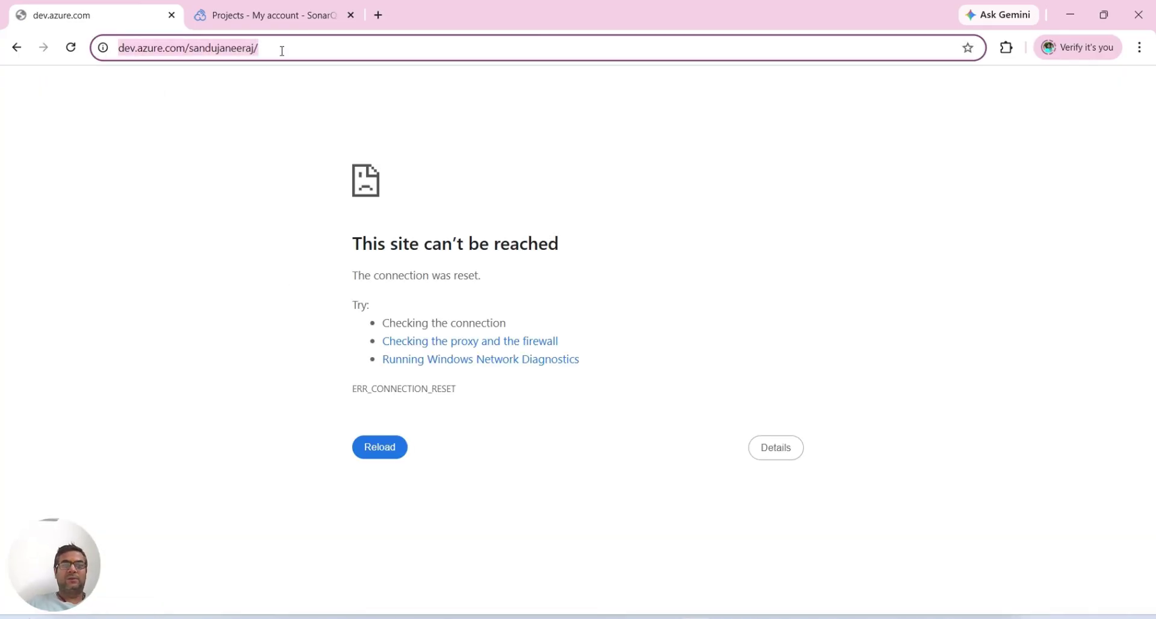
key(Return)
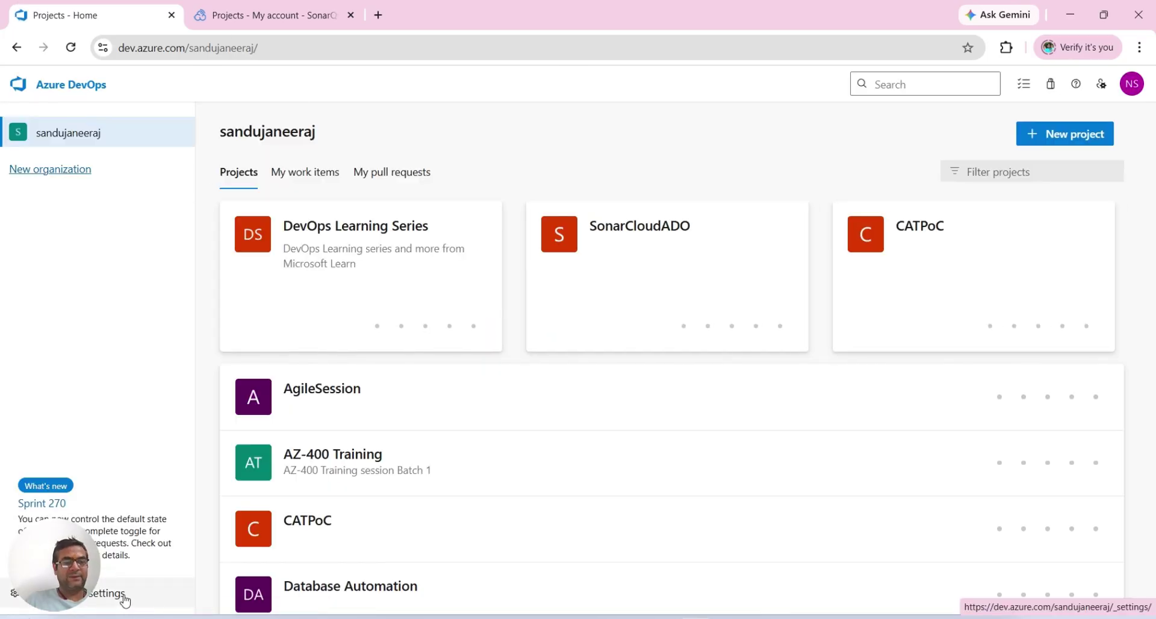
click(125, 598)
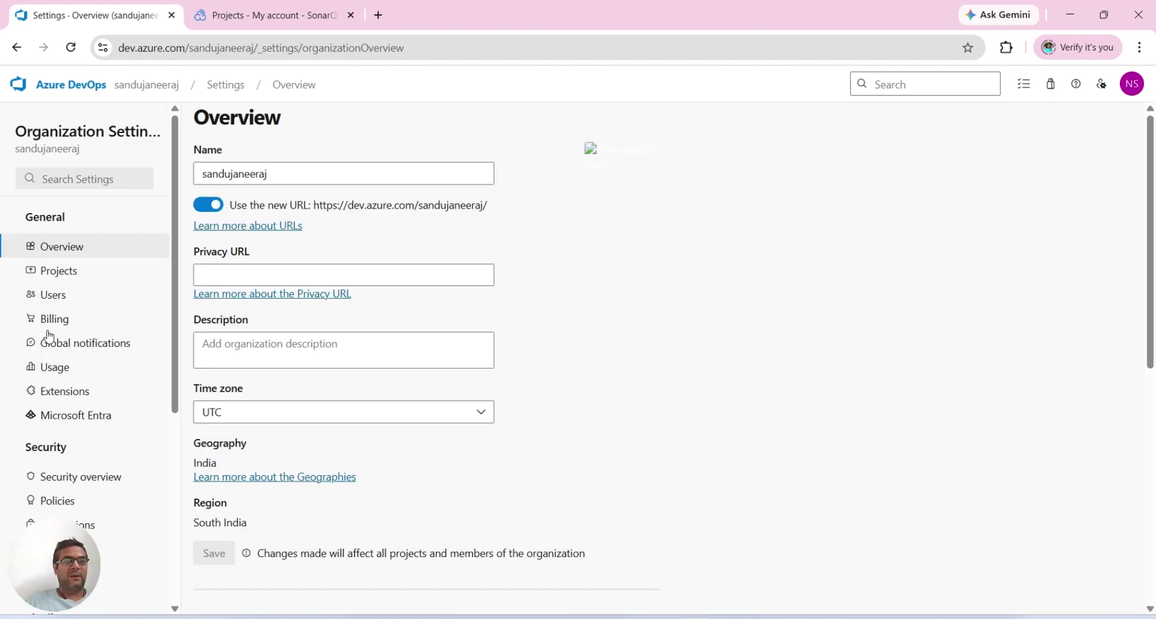
click(59, 396)
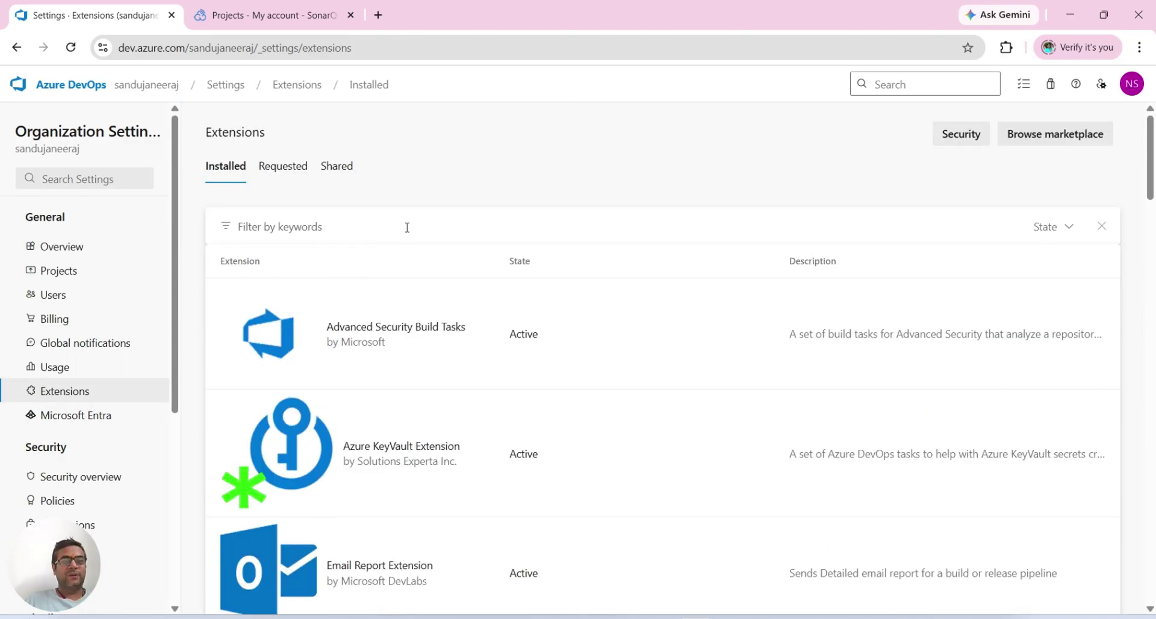
- Filter the organization's installed extensions by the keyword "sonar"
click(376, 227)
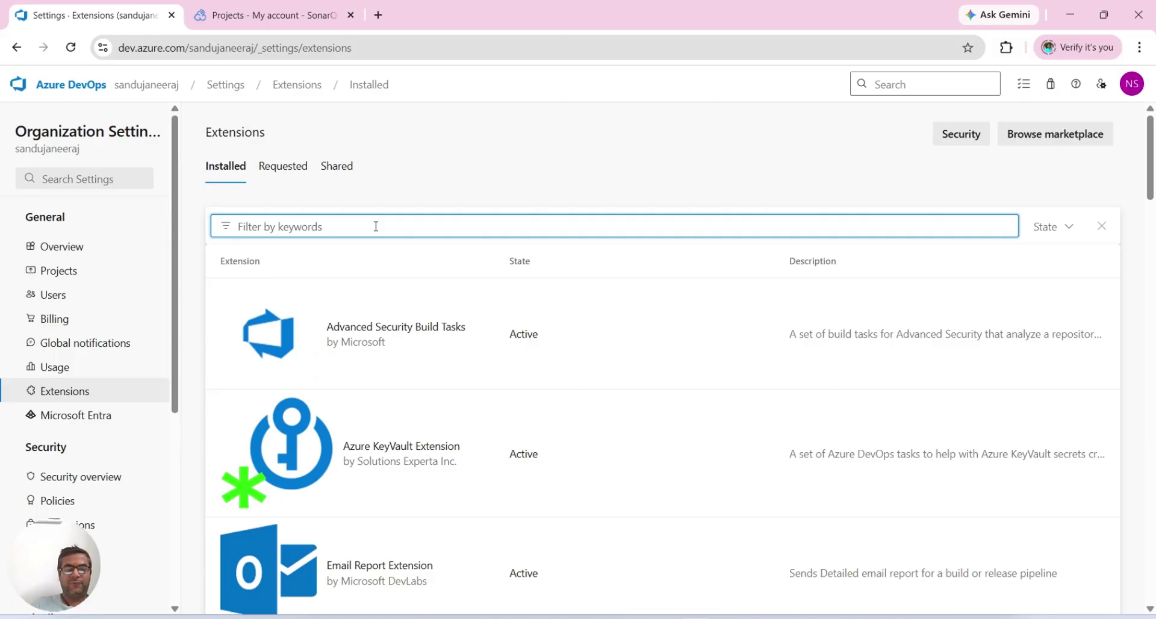
text(sonr)
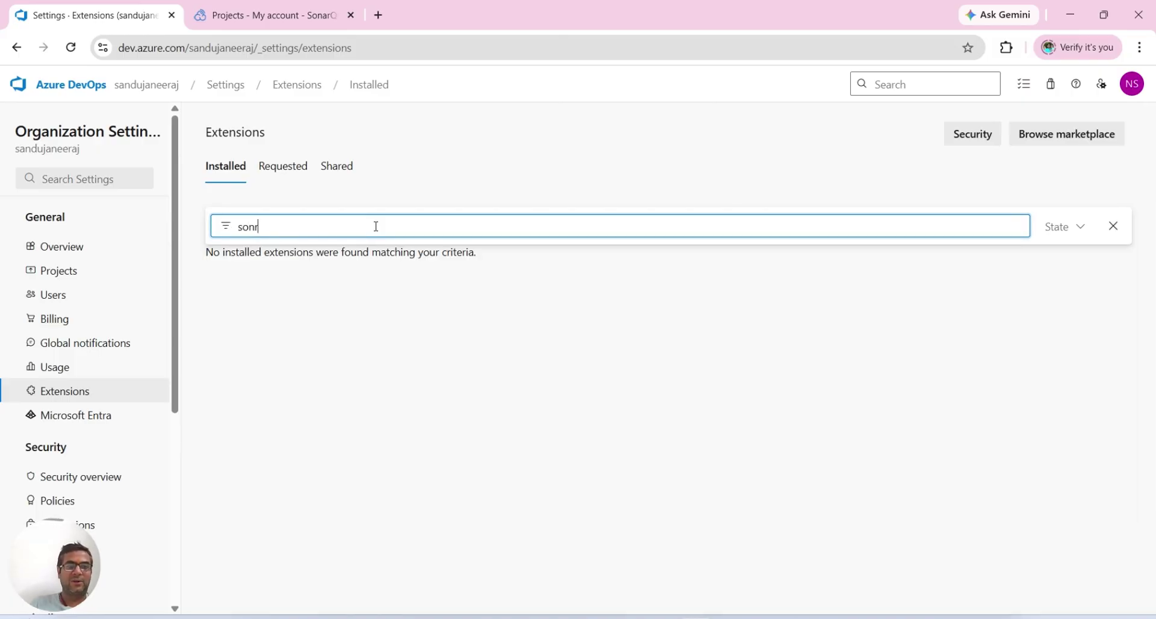
key(BackSpace)
text(ar)
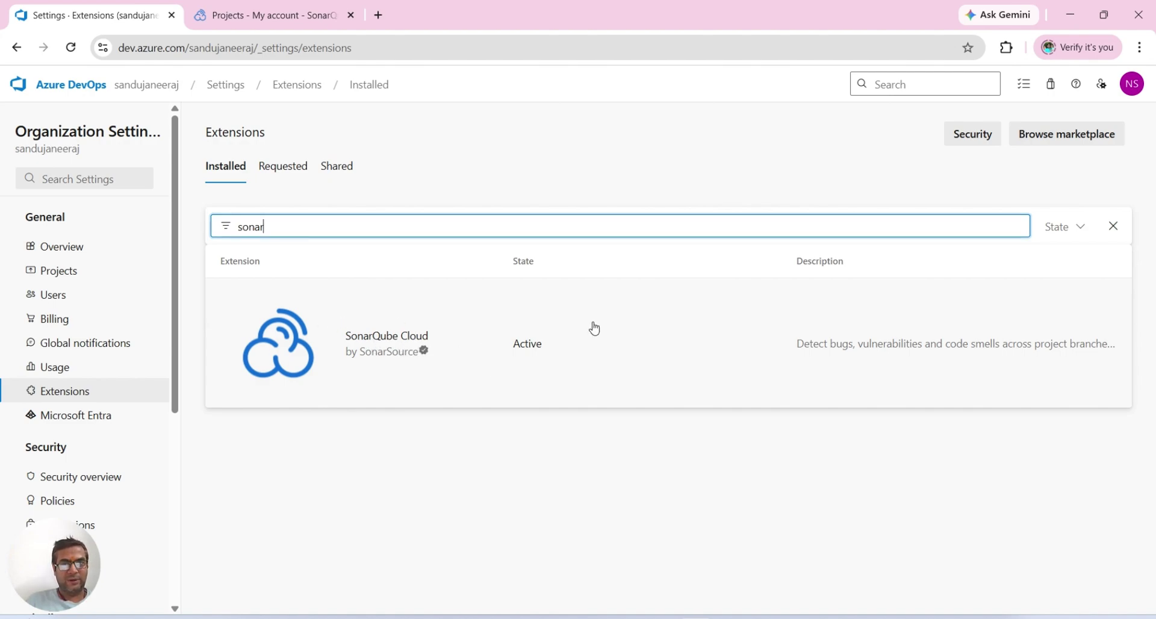
- Browse the marketplace and search the Azure DevOps extensions for "Sonar"
click(1079, 136)
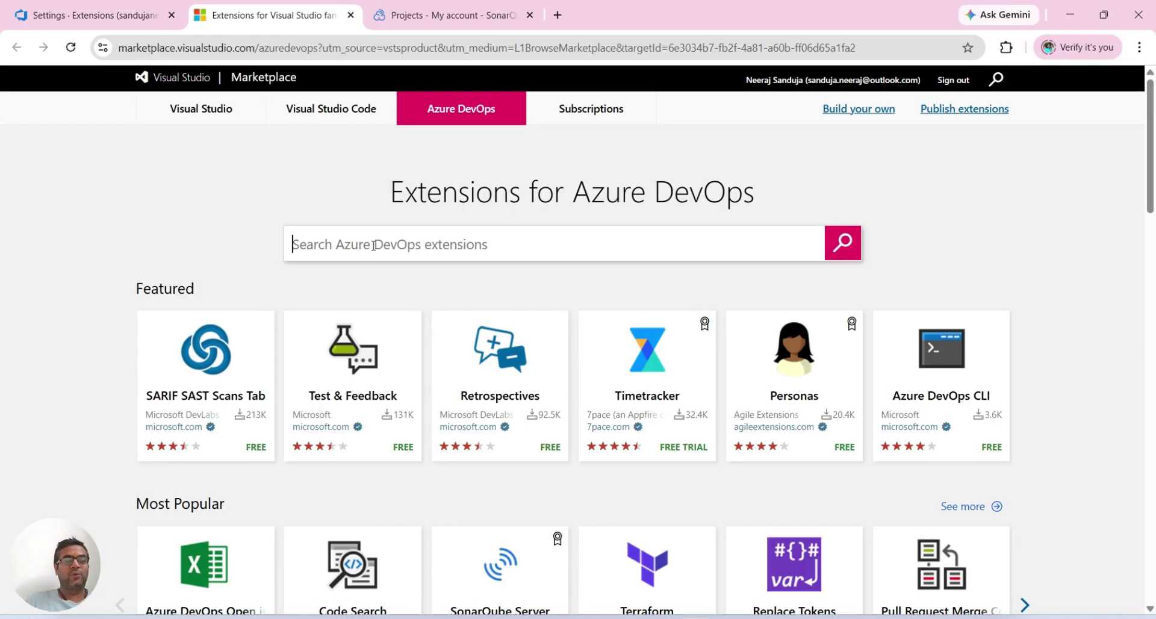
click(374, 245)
text(S)
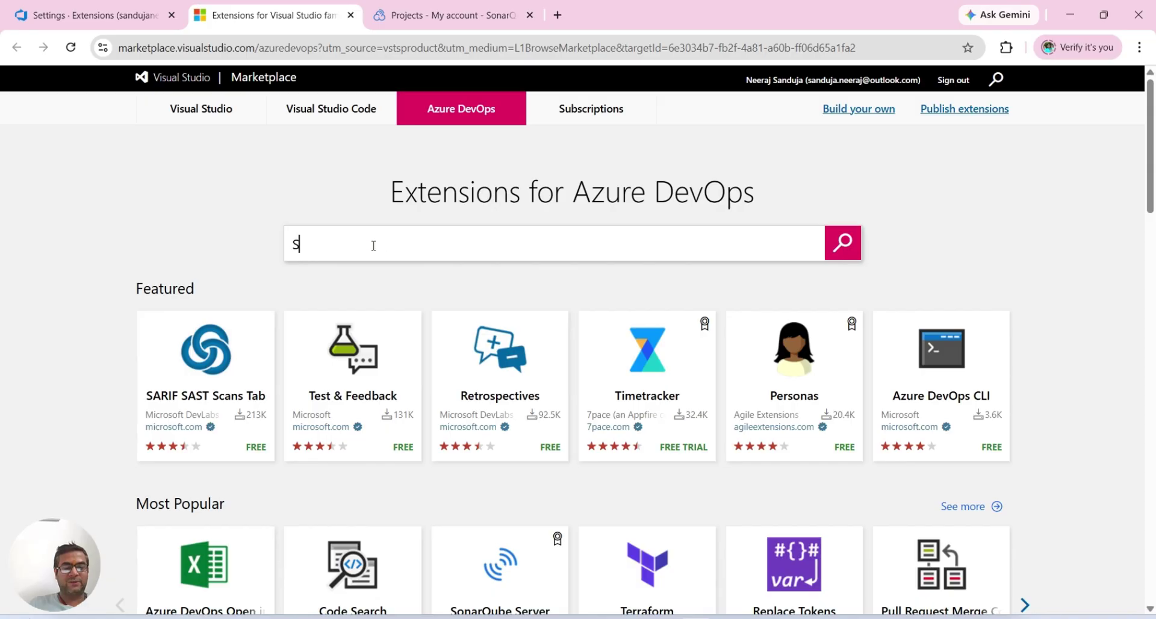
text(onar)
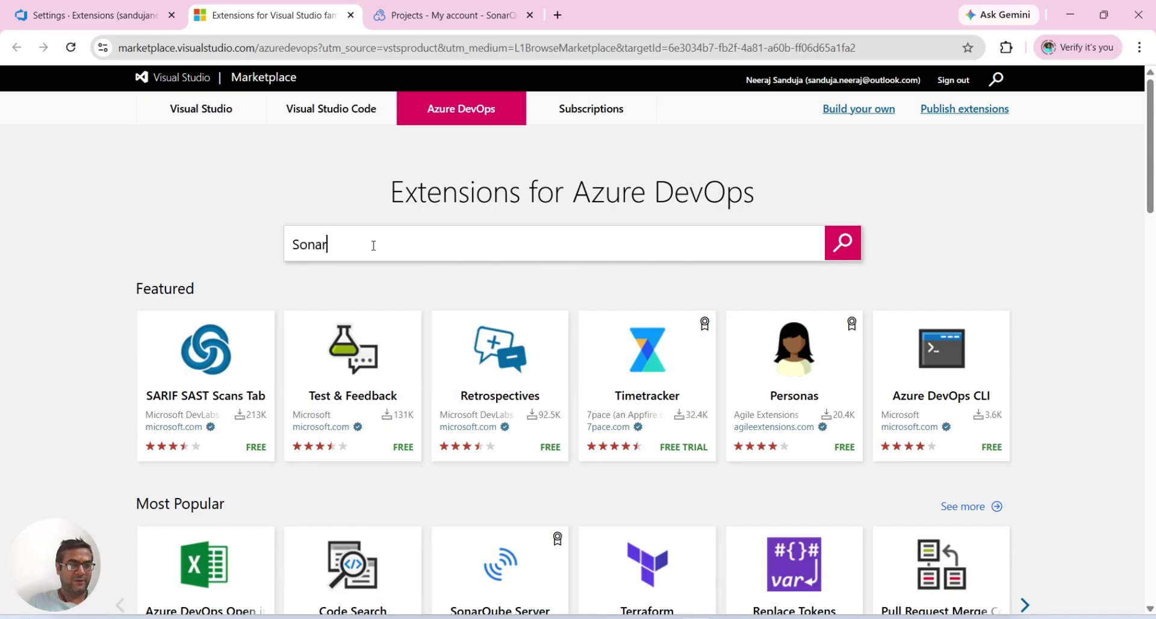
key(Return)
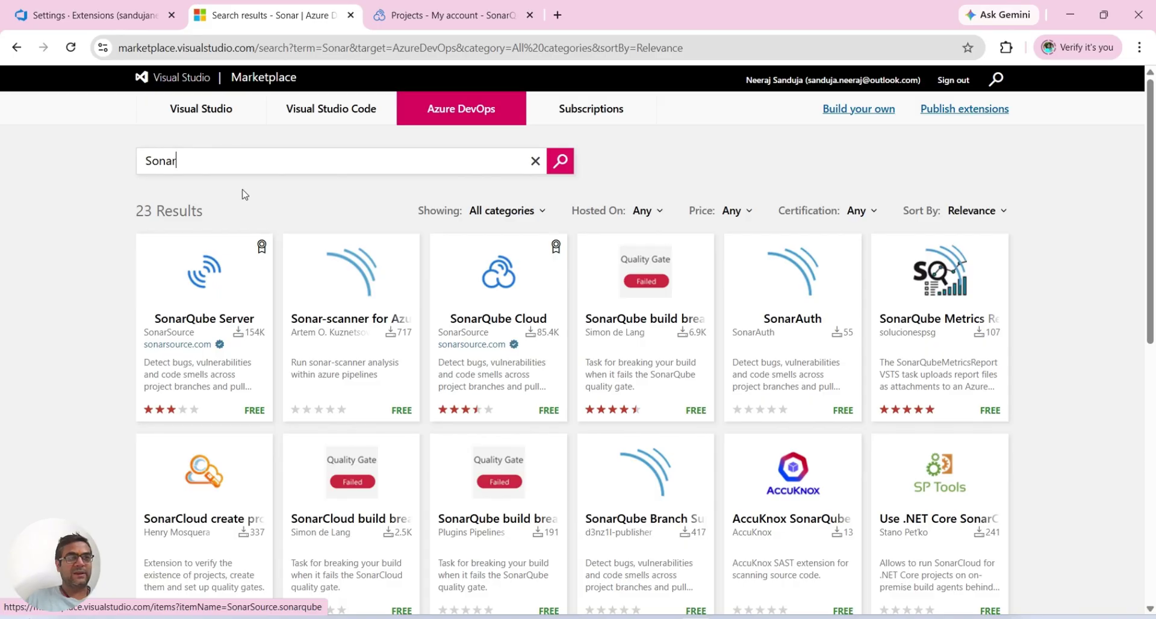
- Return to Azure DevOps and open the service connections in the DevOps Learning Series project's settings
click(94, 17)
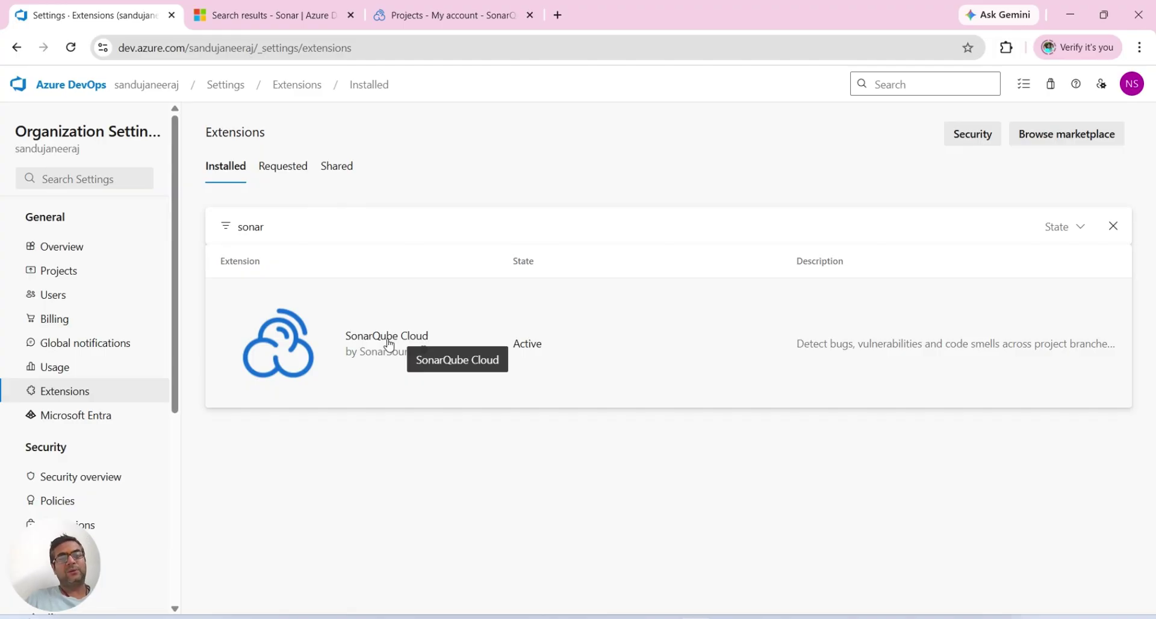
click(151, 85)
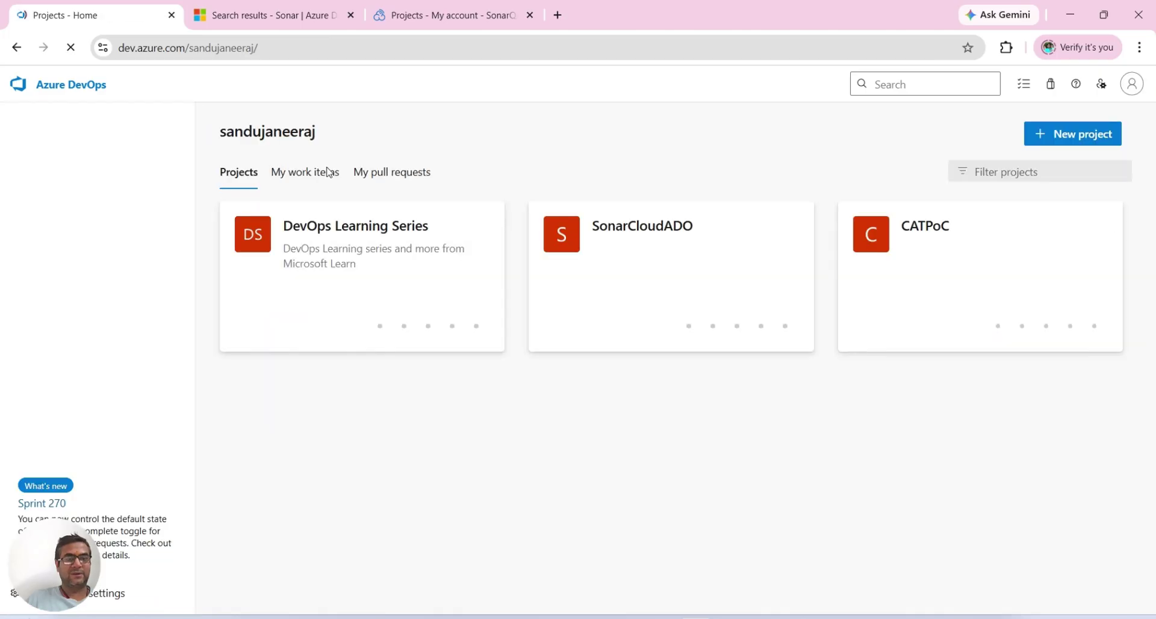
click(324, 252)
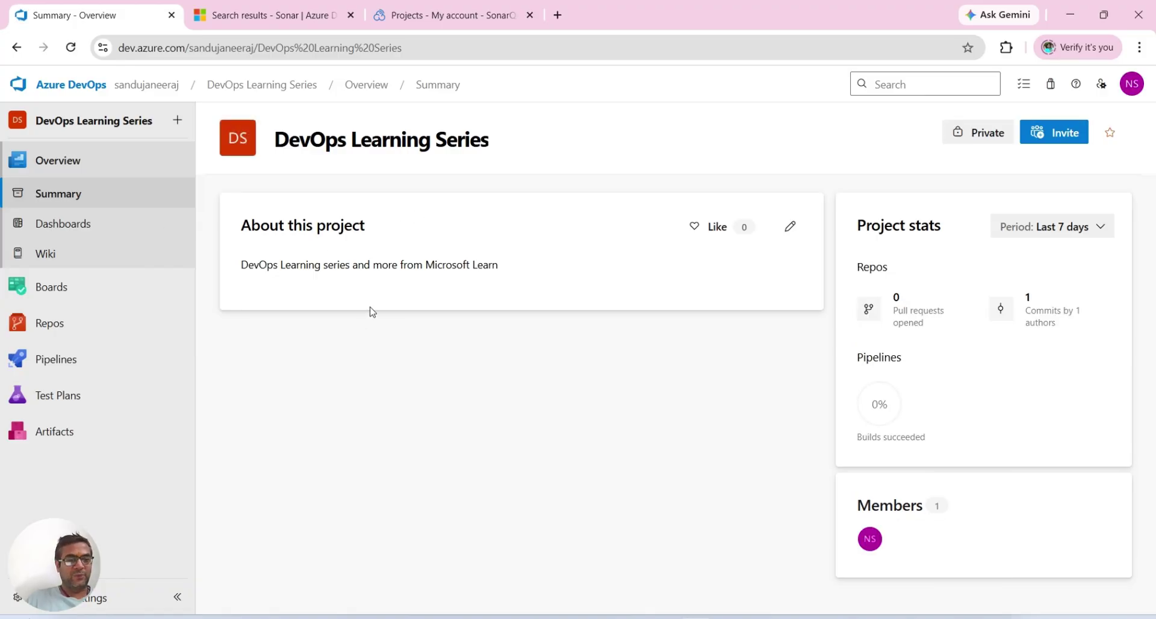
click(109, 604)
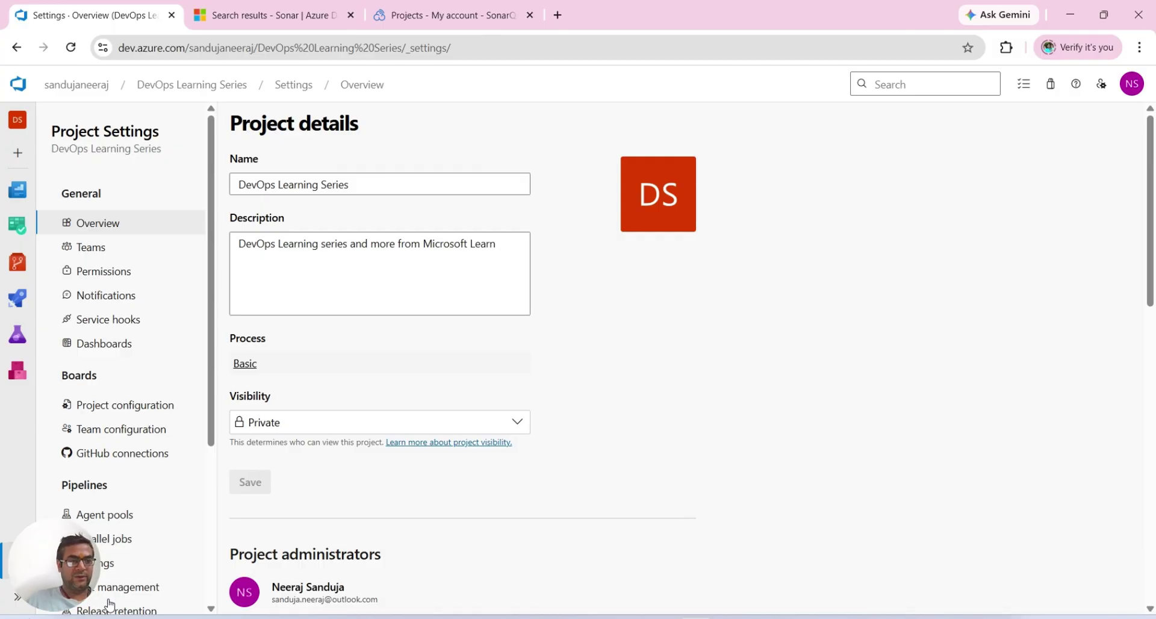
scroll(137, 473, down, 2)
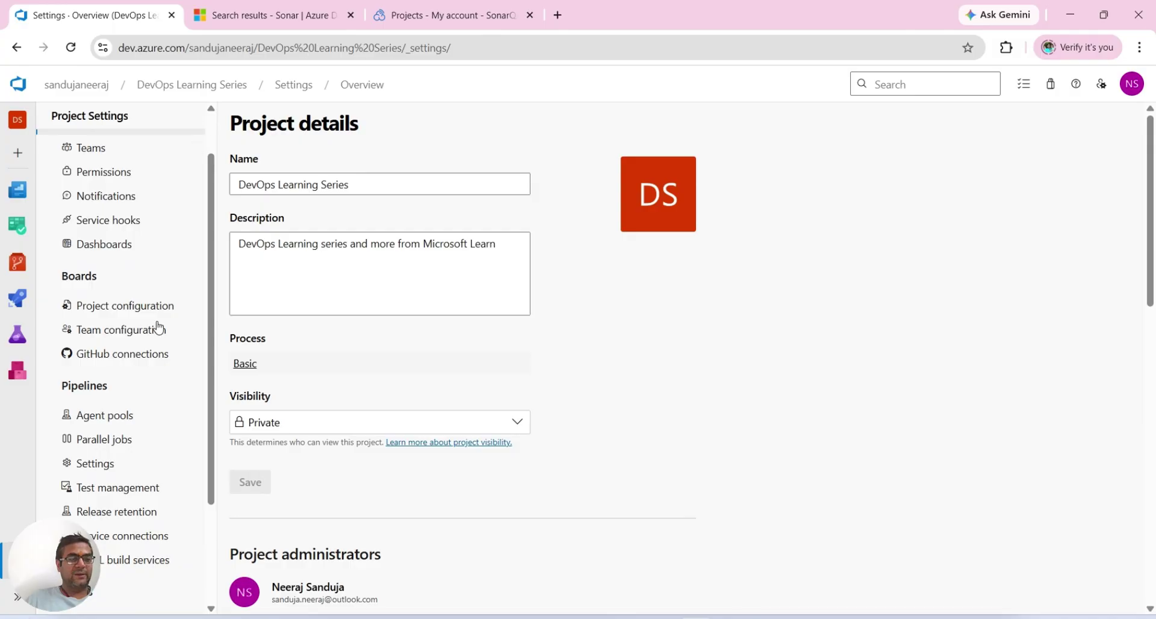
scroll(137, 544, down, 1)
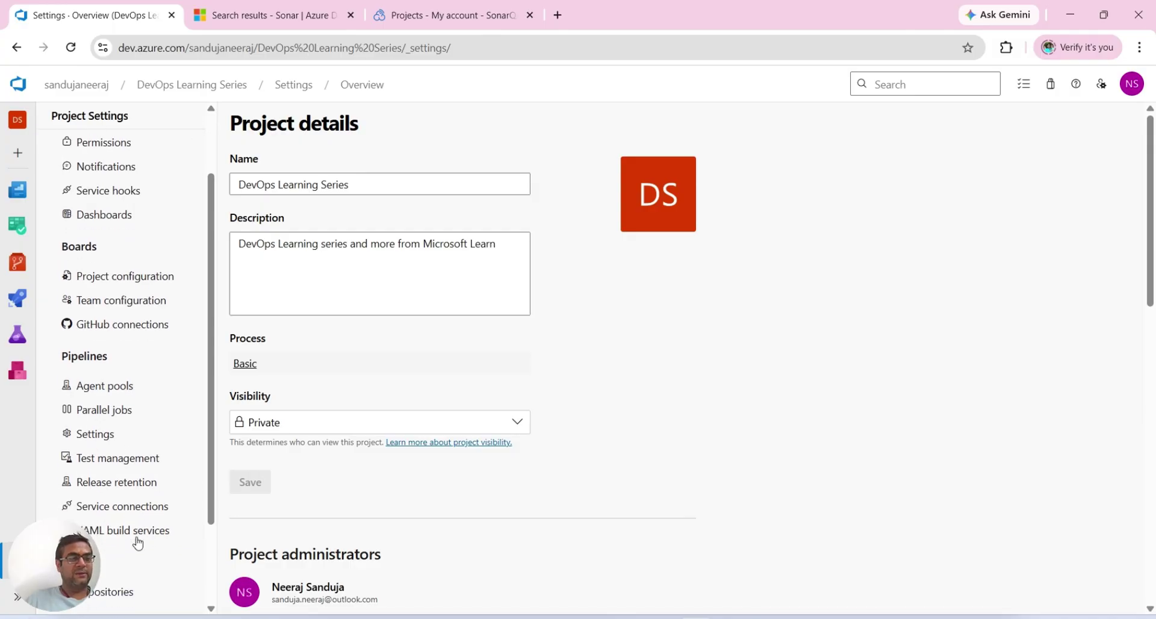
click(142, 507)
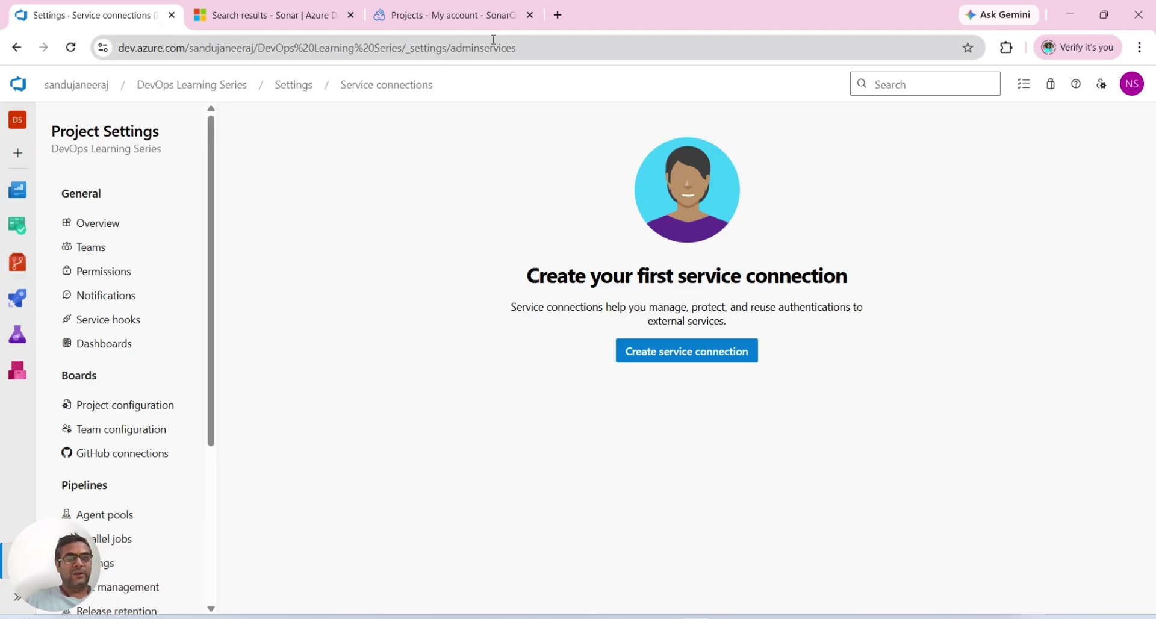
- Switch to SonarQube Cloud and open the security page of the user account
click(443, 16)
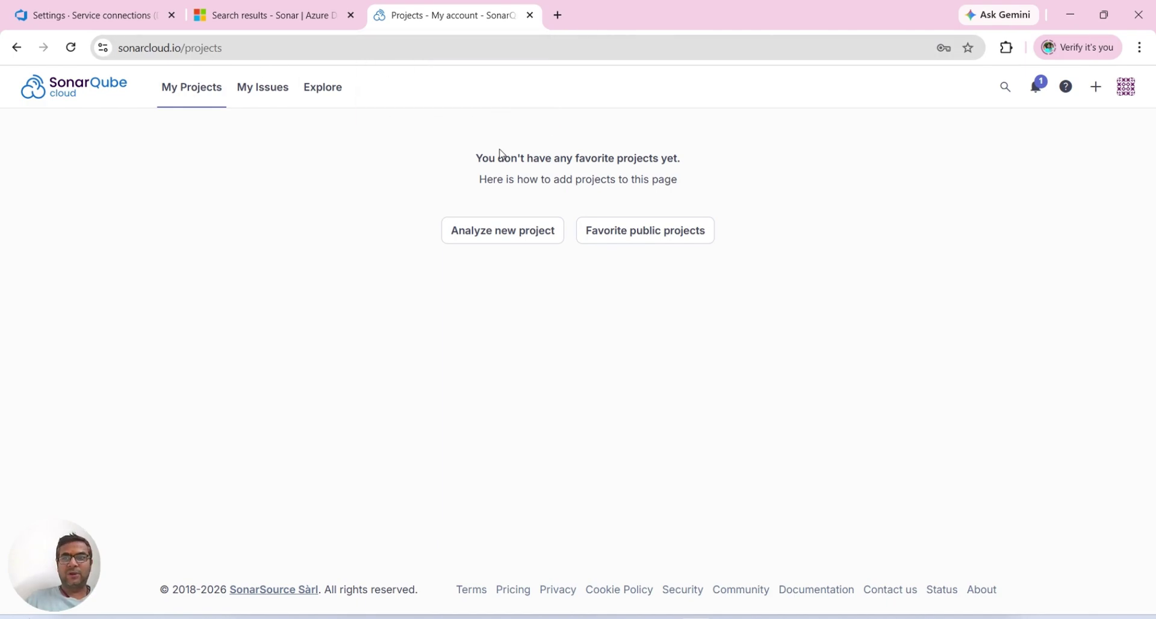
click(1127, 91)
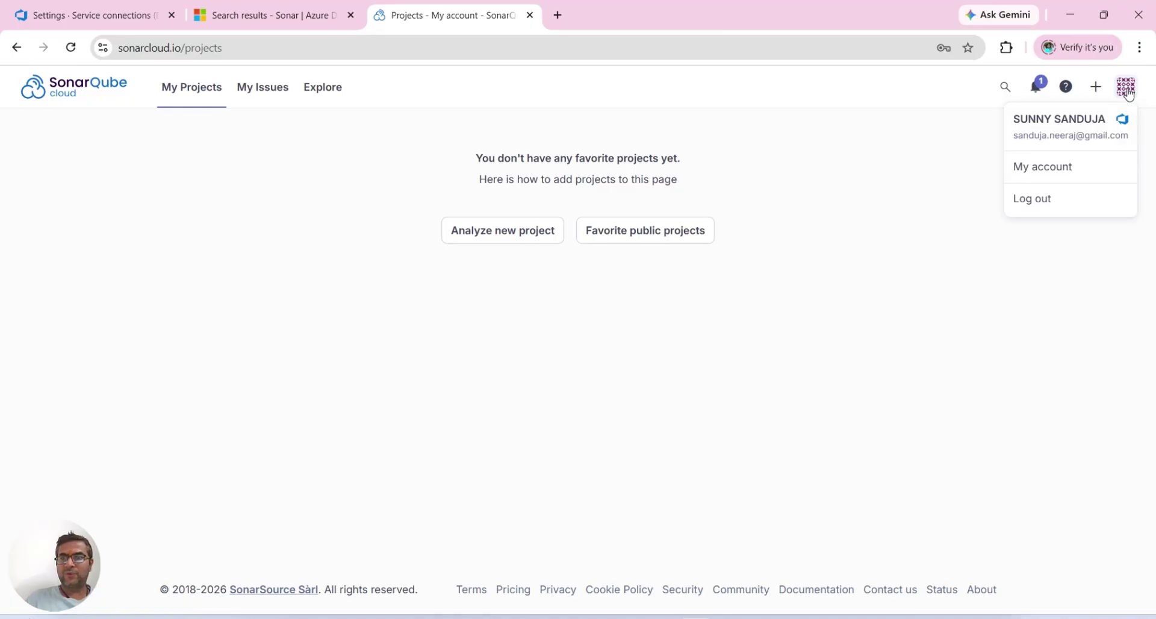
click(1044, 175)
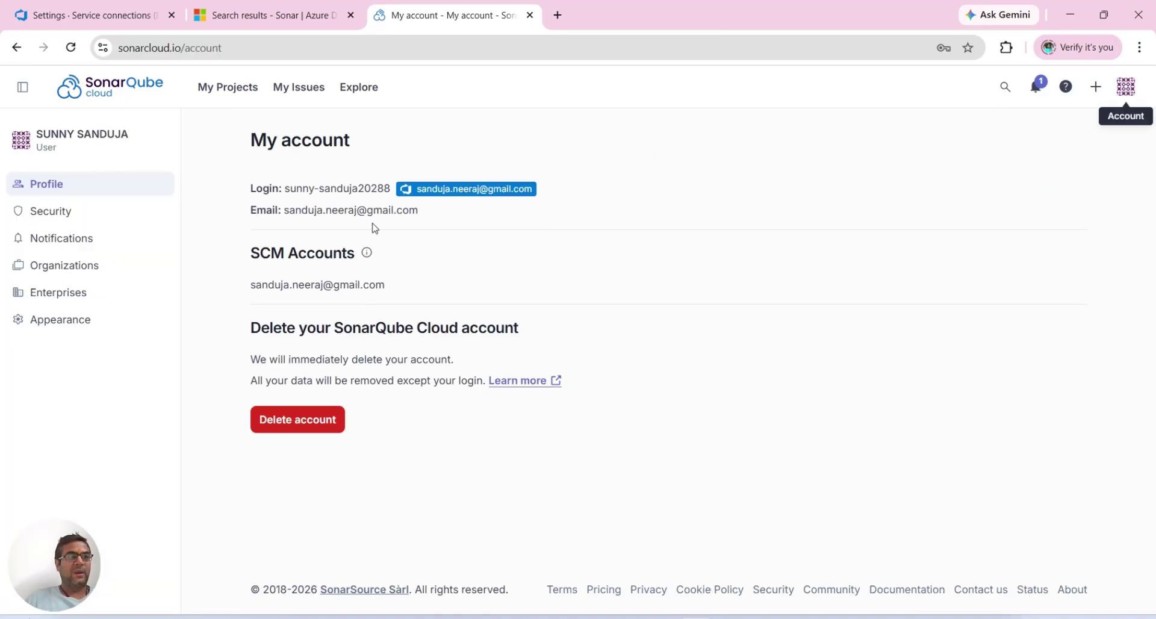
click(53, 212)
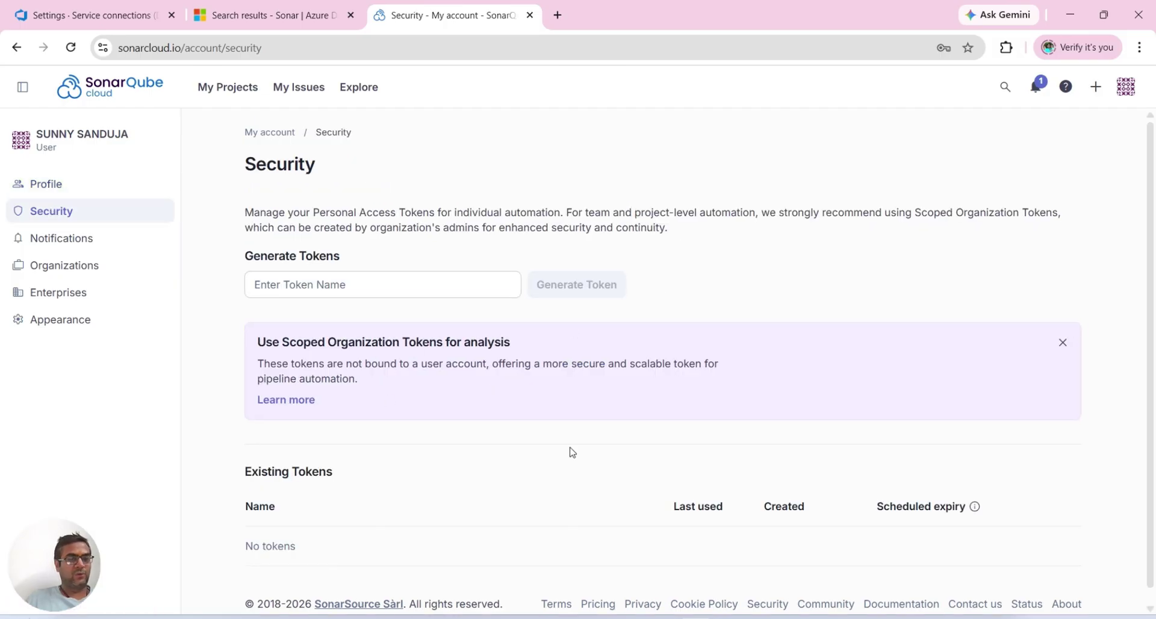
- Generate a personal access token named ADO_Poc
click(286, 289)
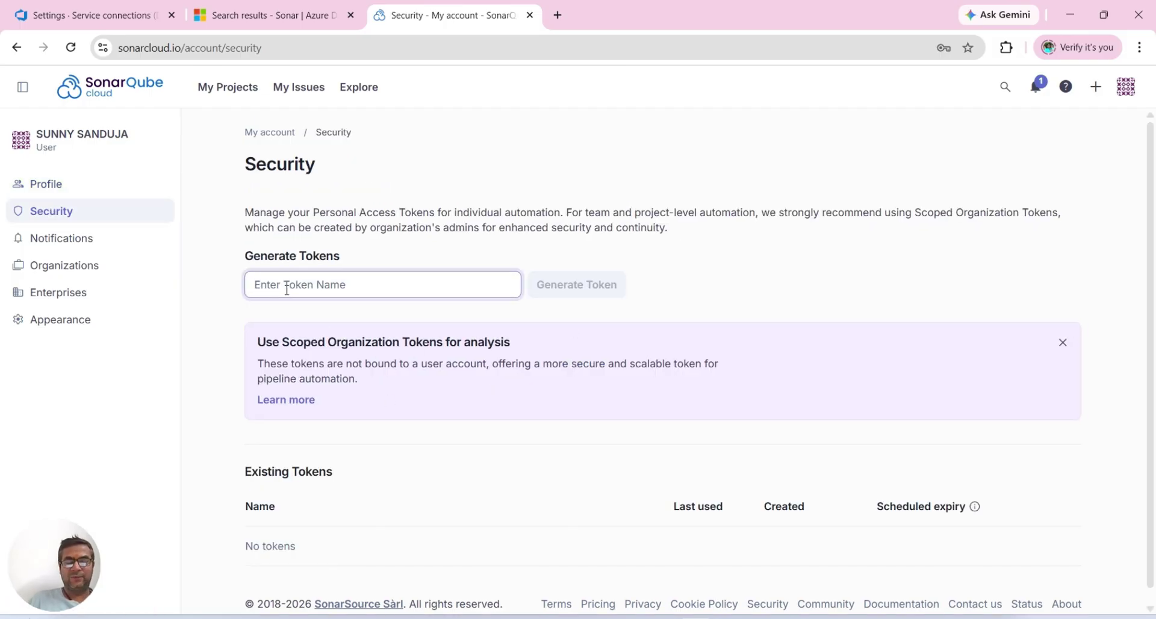
text(ADO)
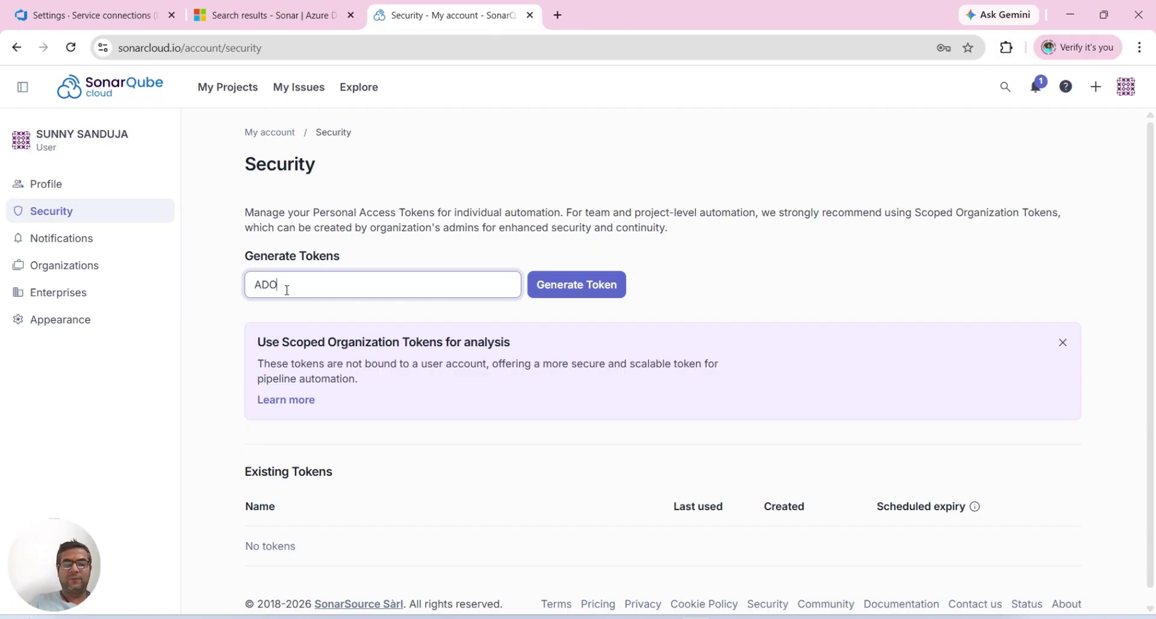
text(_Poc)
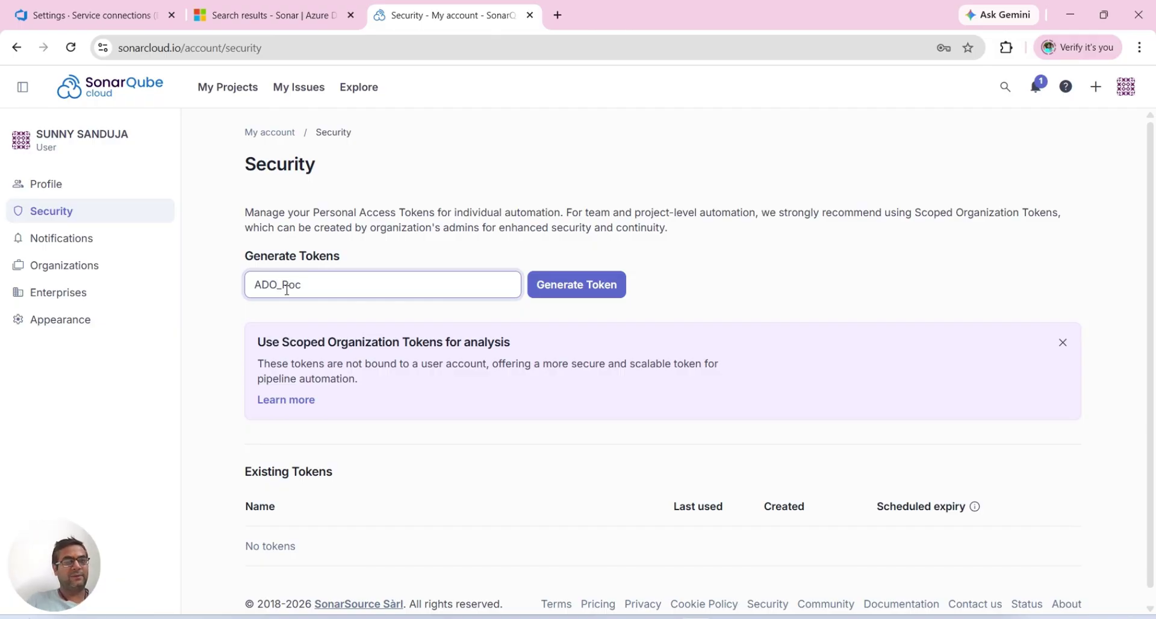
key(ctrl+a)
click(583, 300)
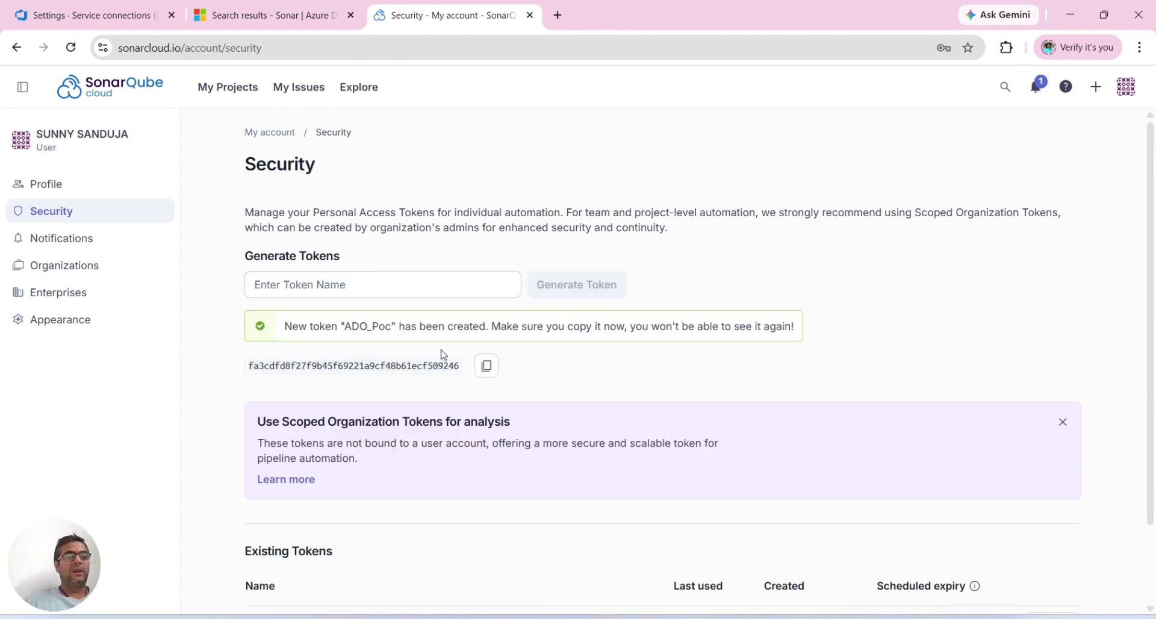
- Copy the new ADO_Poc token to the clipboard and check its scheduled expiry
click(490, 371)
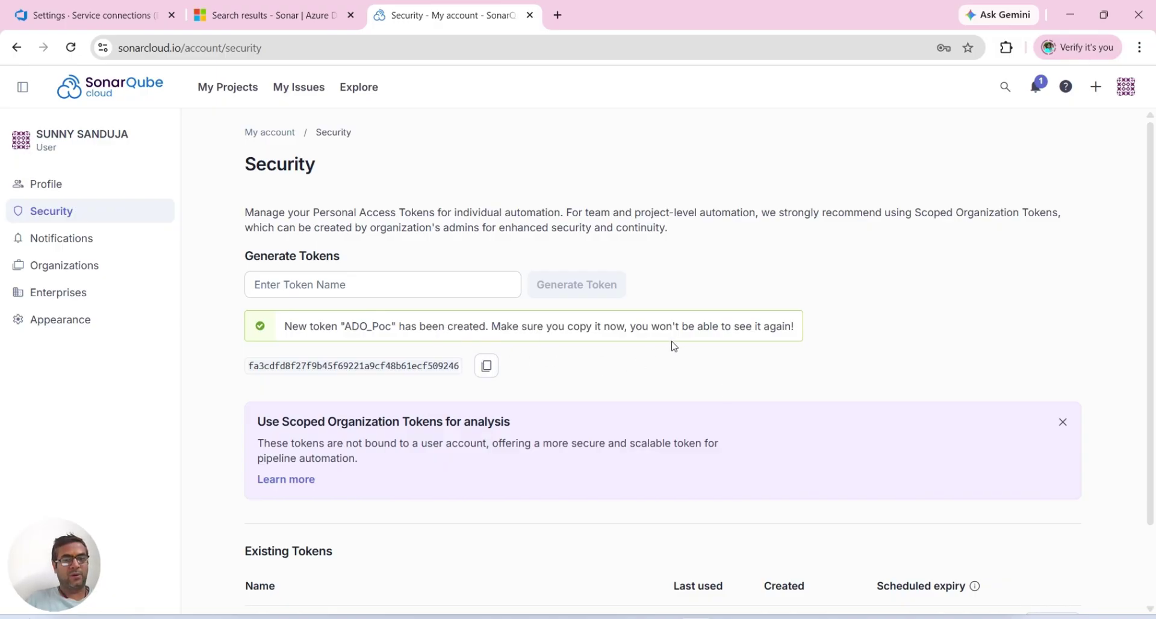
click(486, 368)
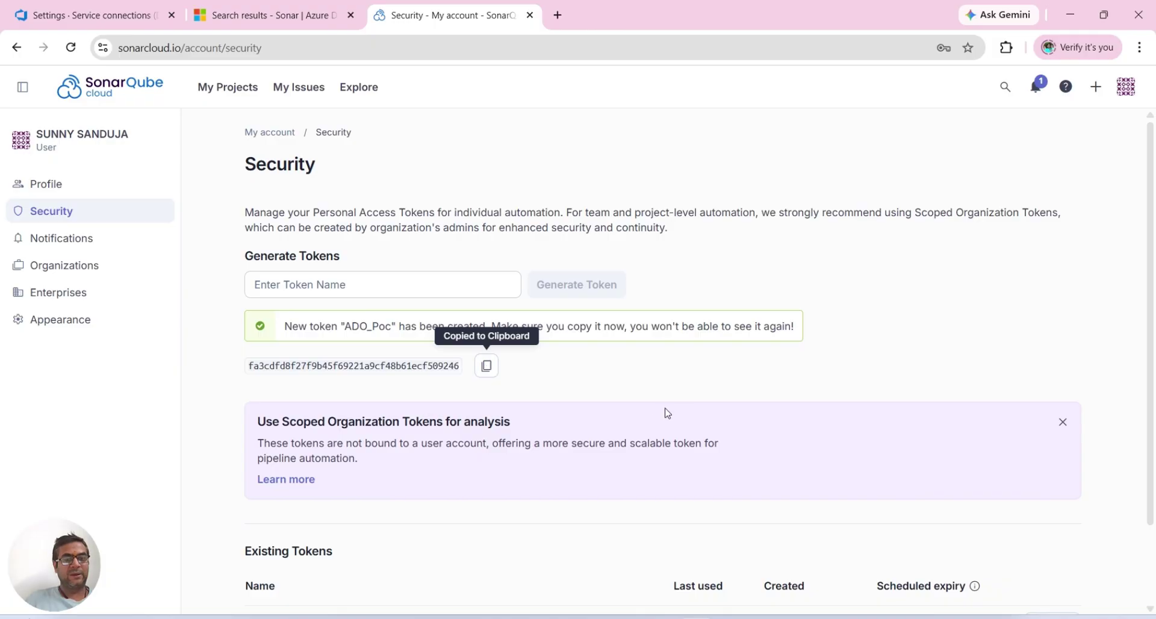
scroll(595, 414, down, 2)
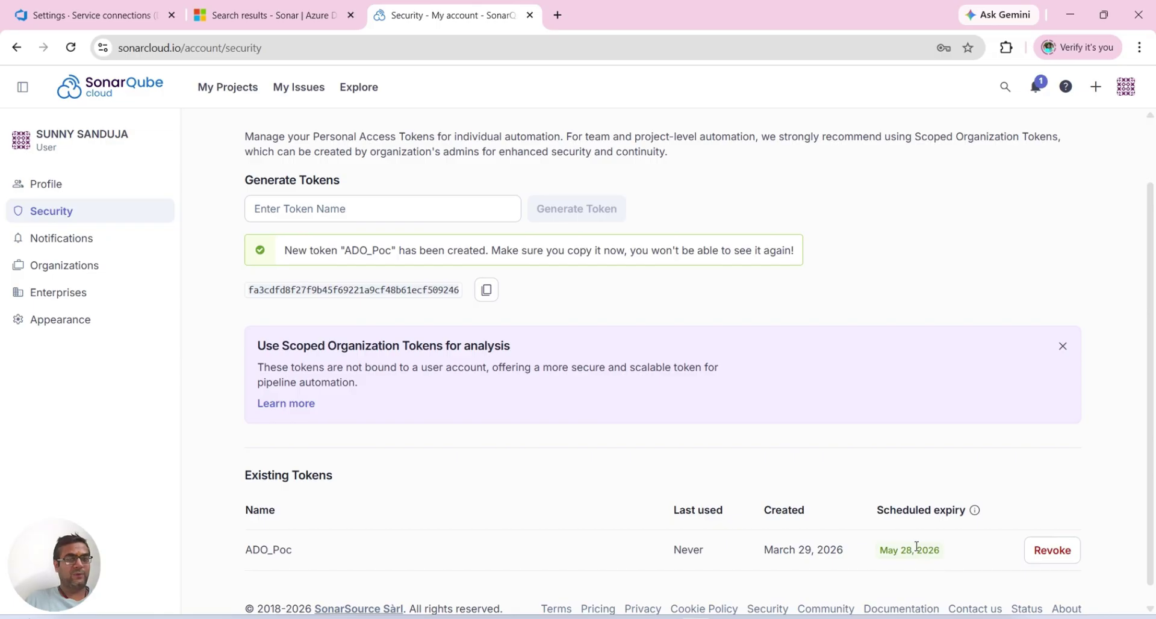
click(487, 290)
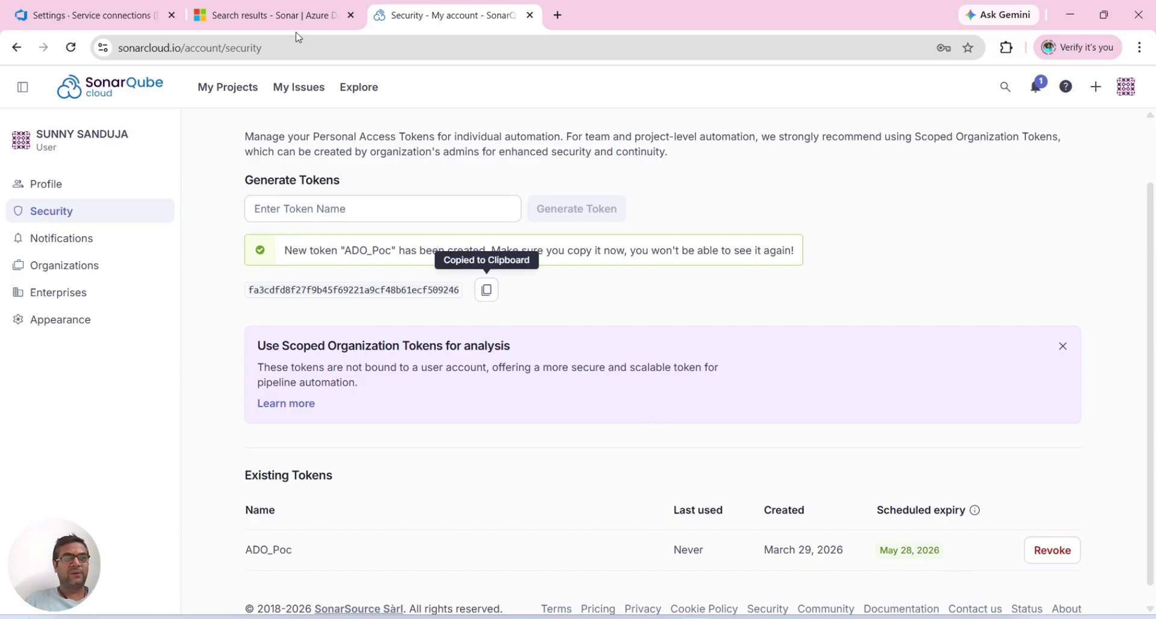
- Switch back to Azure DevOps and start a new service connection, searching "sonar" and choosing the SonarQube Cloud type
click(92, 18)
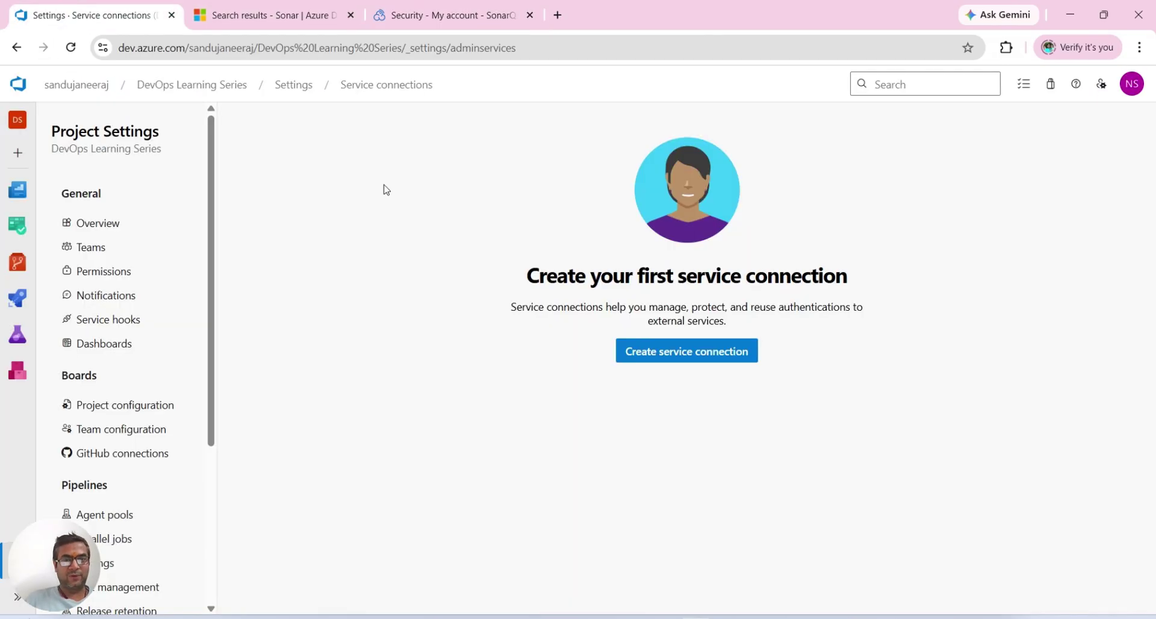
click(642, 357)
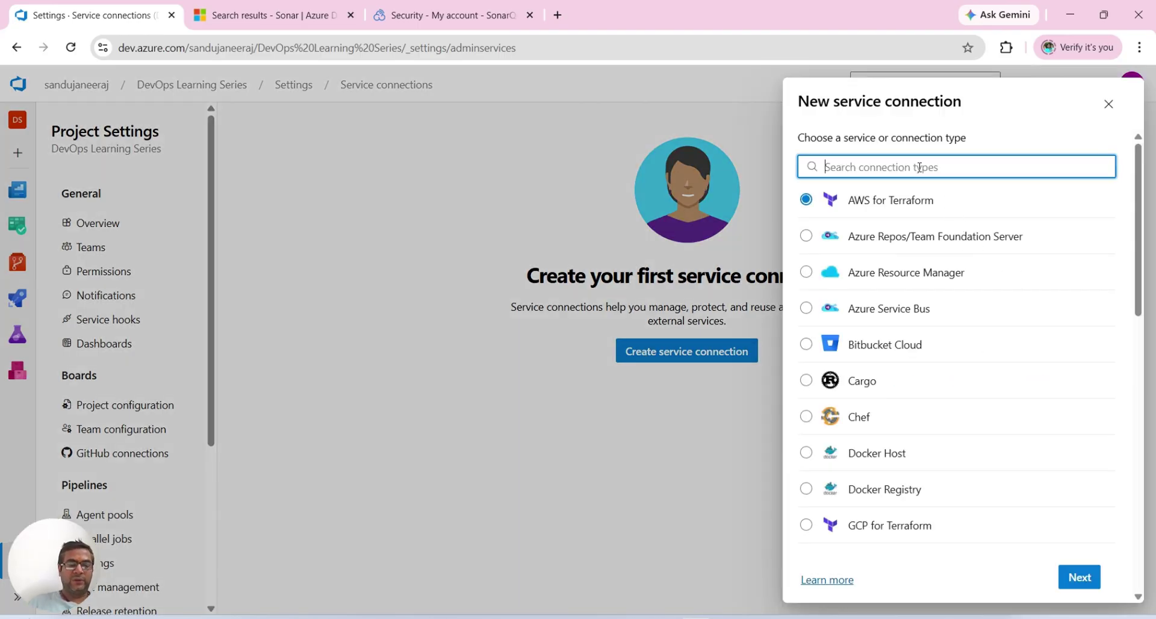
text(sonar)
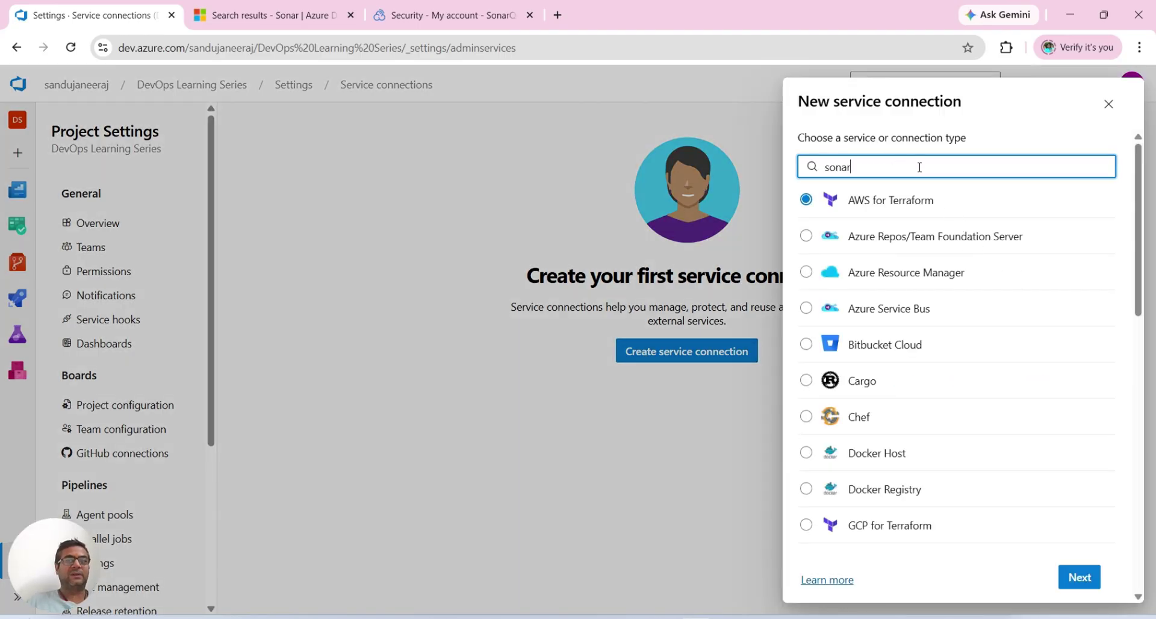
click(896, 208)
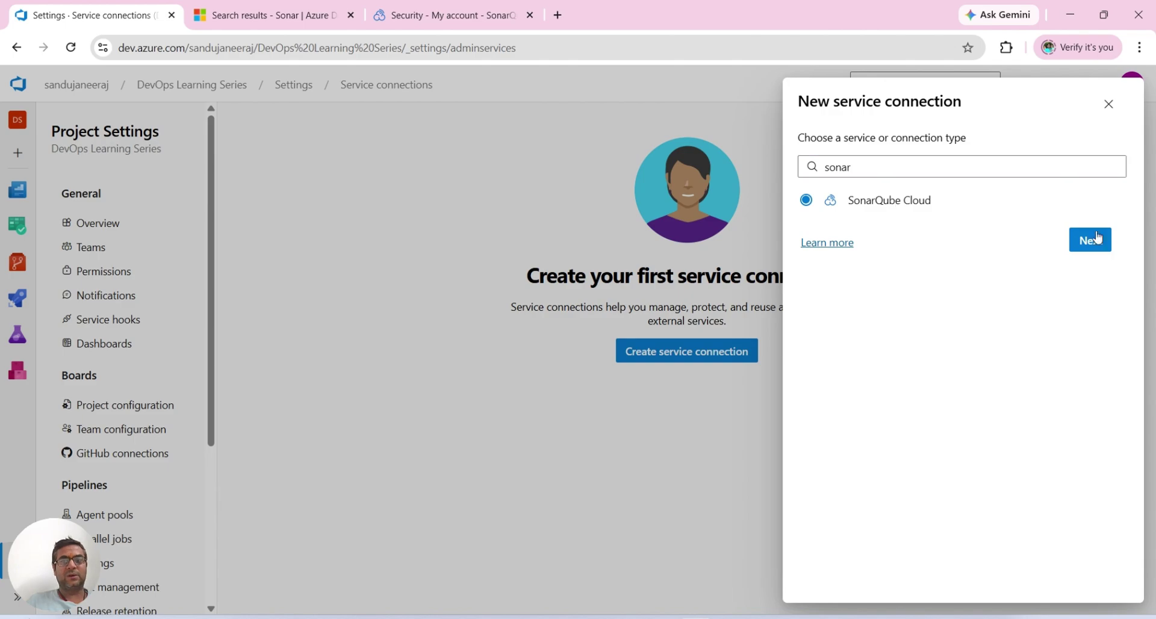
- Continue to the SonarQube Cloud connection form, paste the SonarQube Cloud token, and verify it
click(1097, 244)
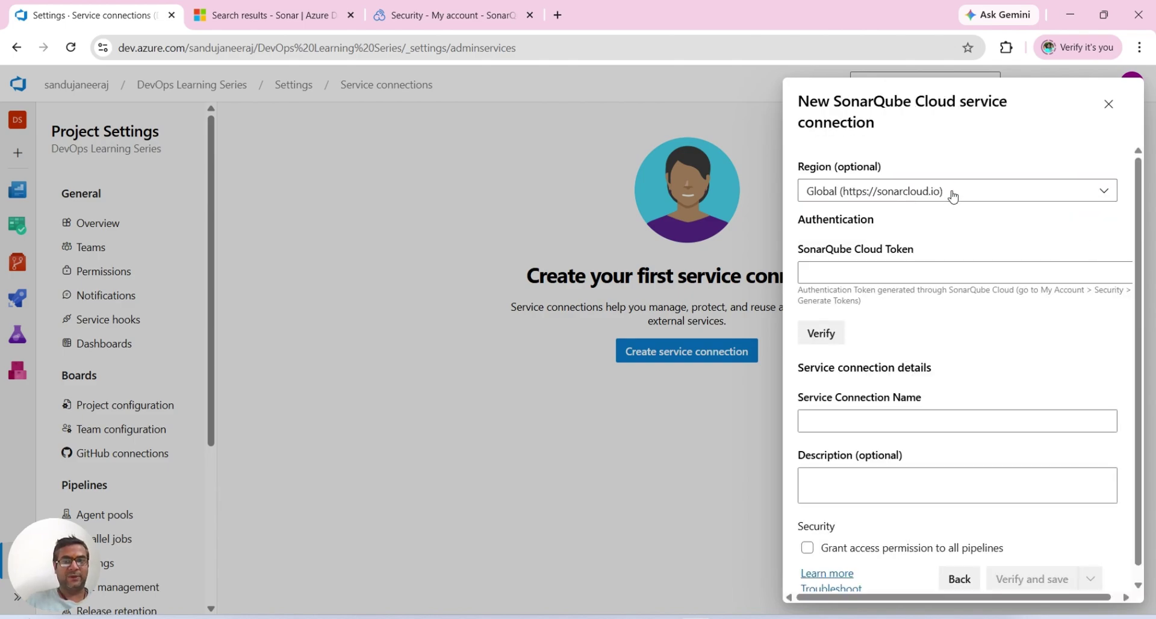
click(864, 275)
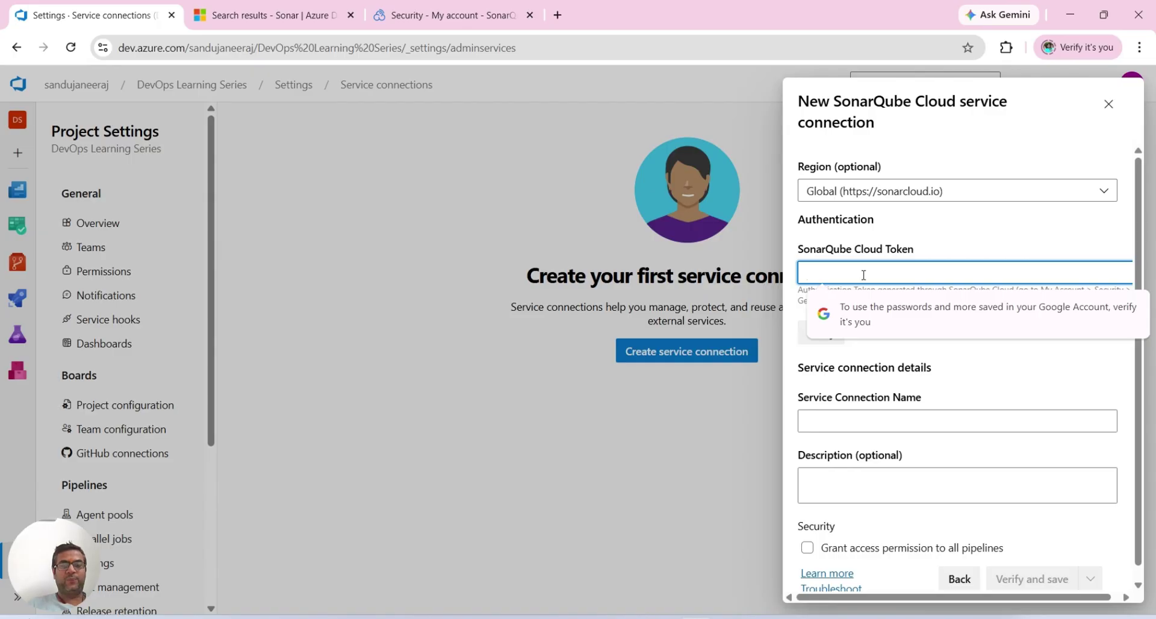
key(ctrl+v)
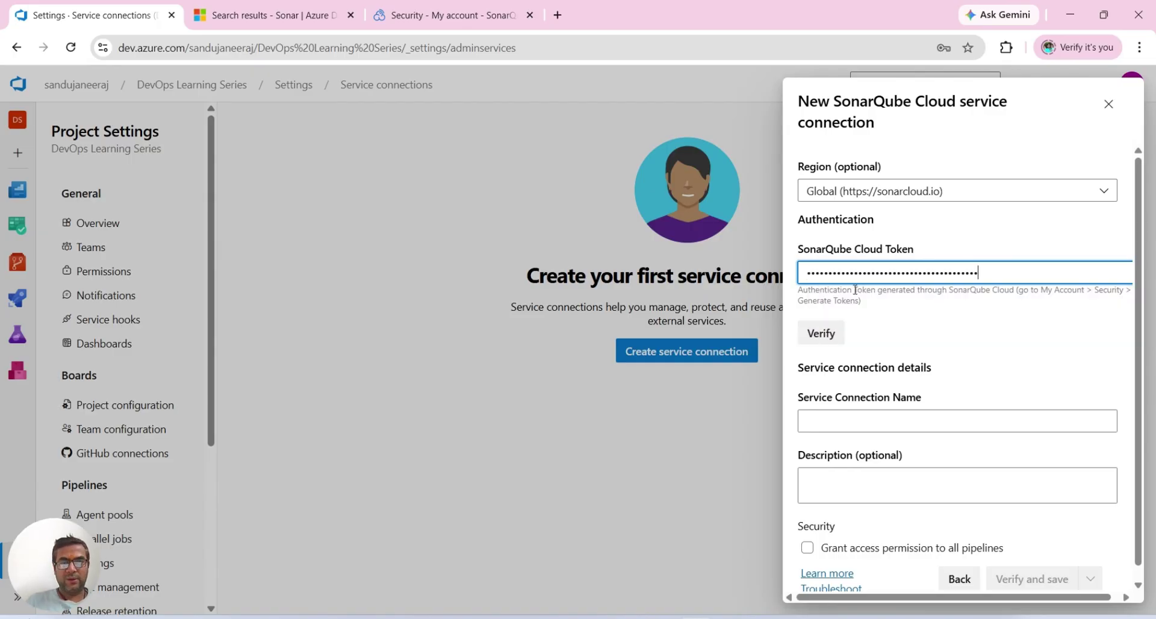
click(820, 336)
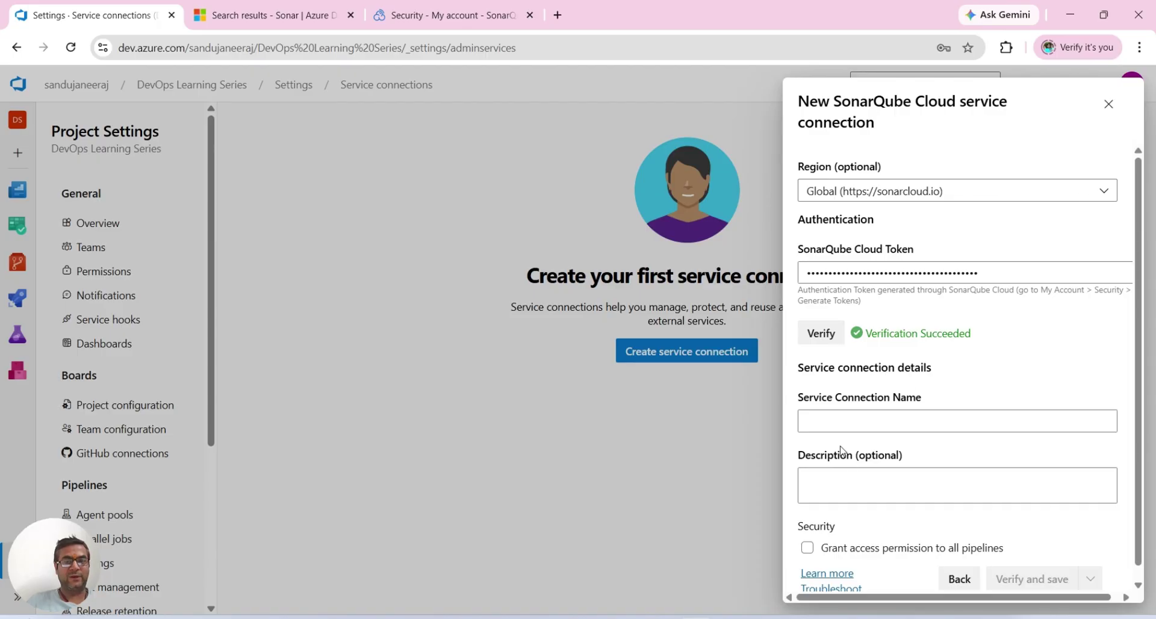
- Name the service connection SC_Sonar_Testing, then verify and save it
click(831, 419)
text(sc)
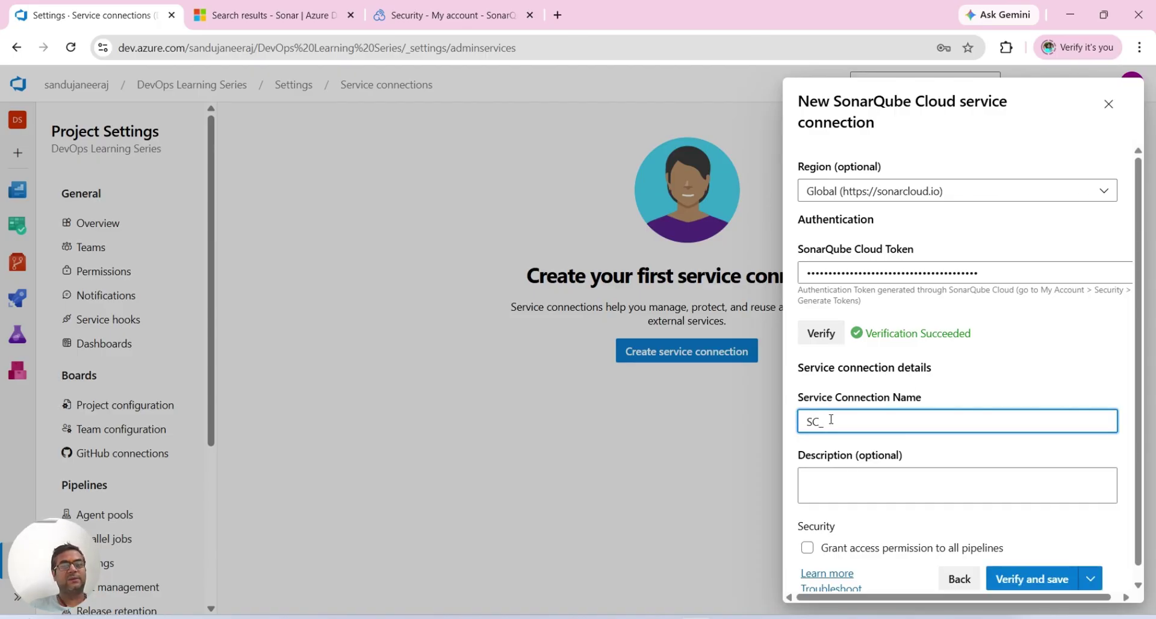
text(_S)
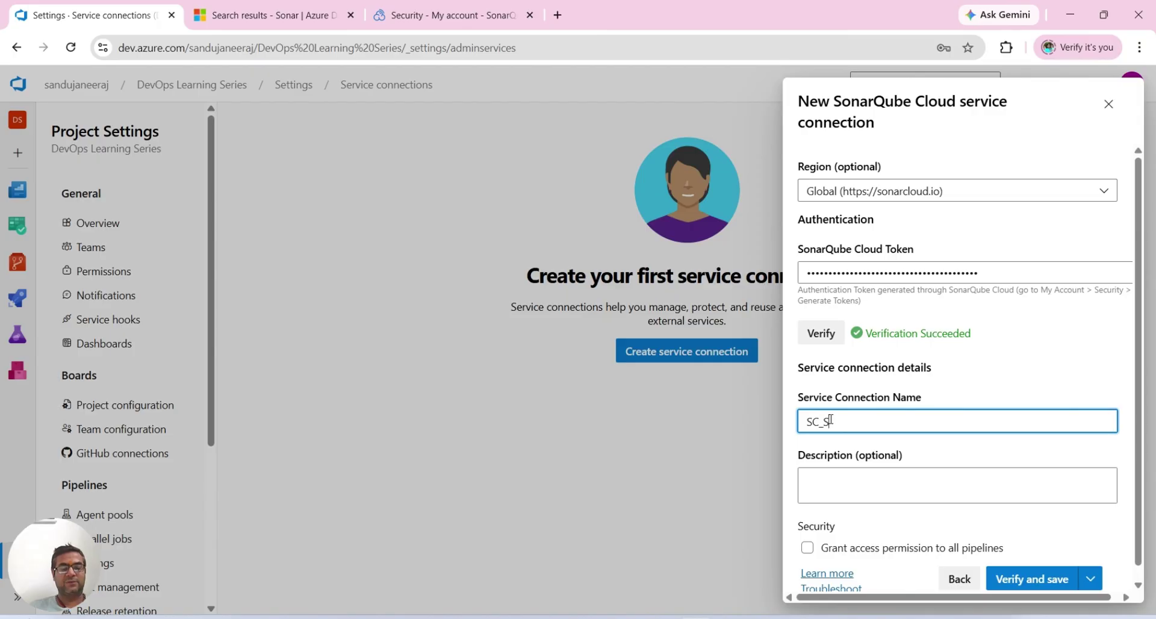
text(onar_Testing)
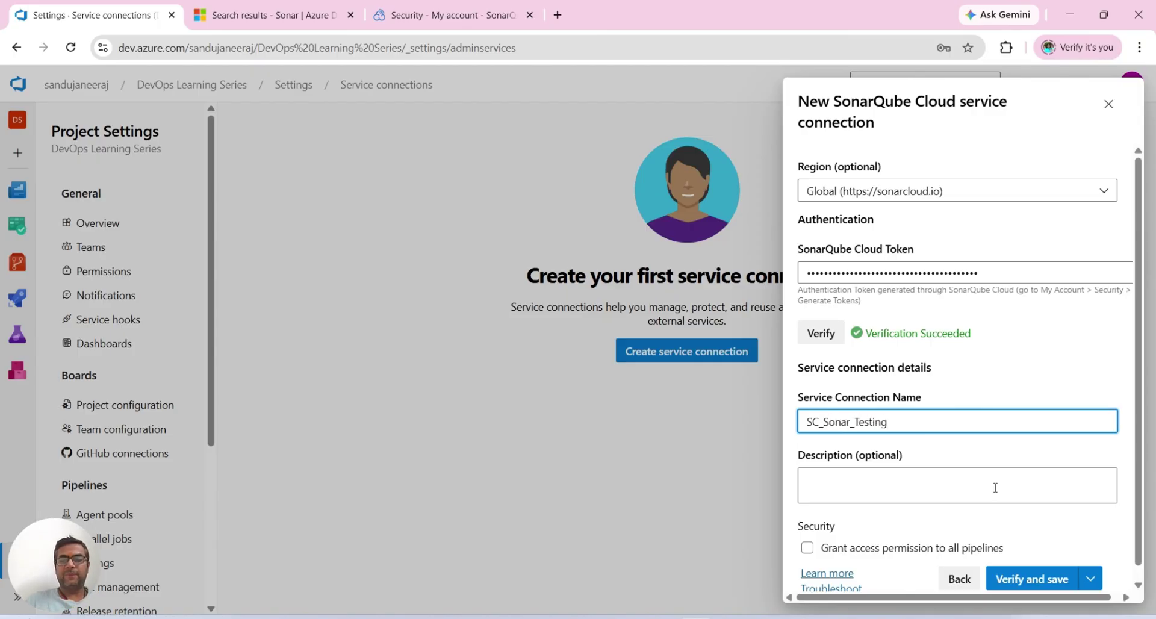
click(1022, 579)
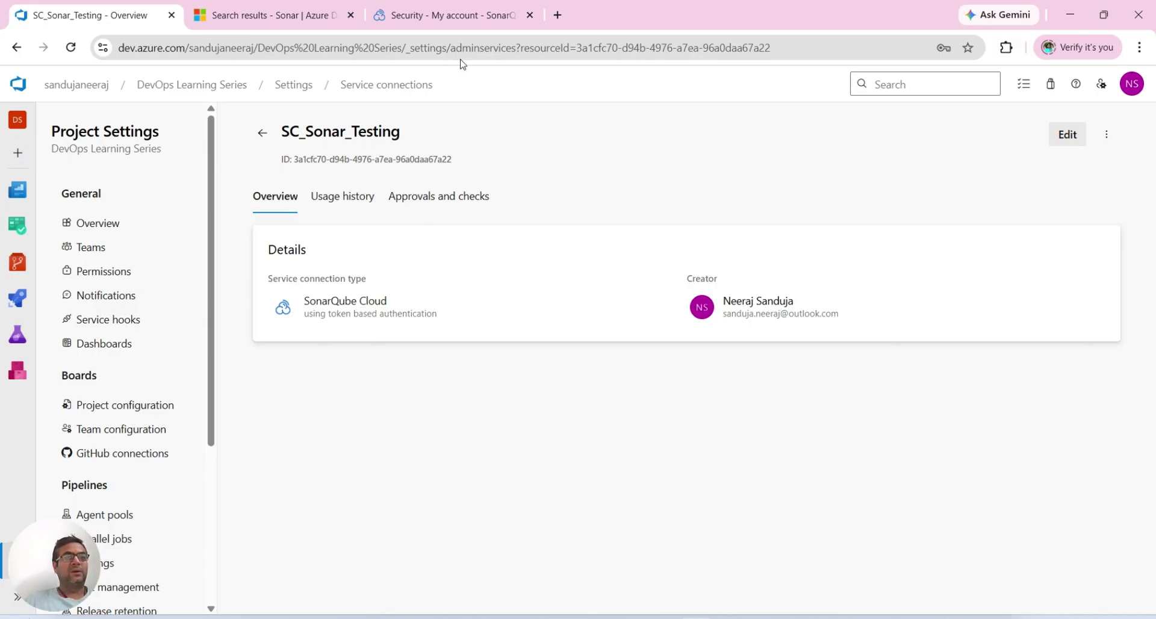
- Switch to SonarQube Cloud and start analyzing a new project by importing a new organization from Azure DevOps
click(441, 18)
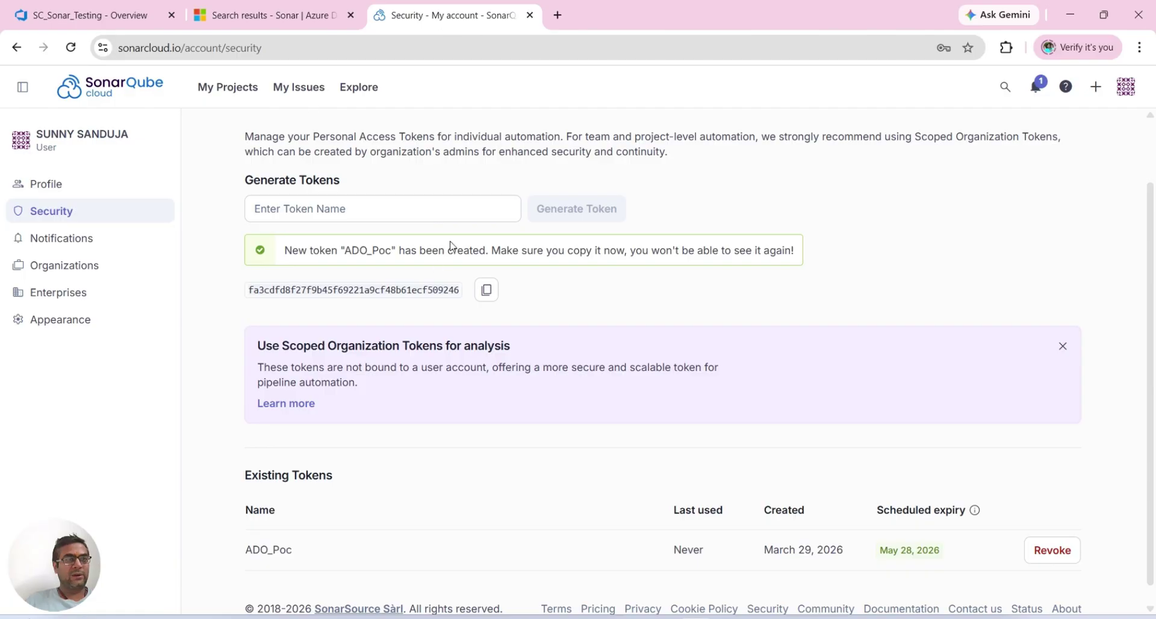
click(228, 87)
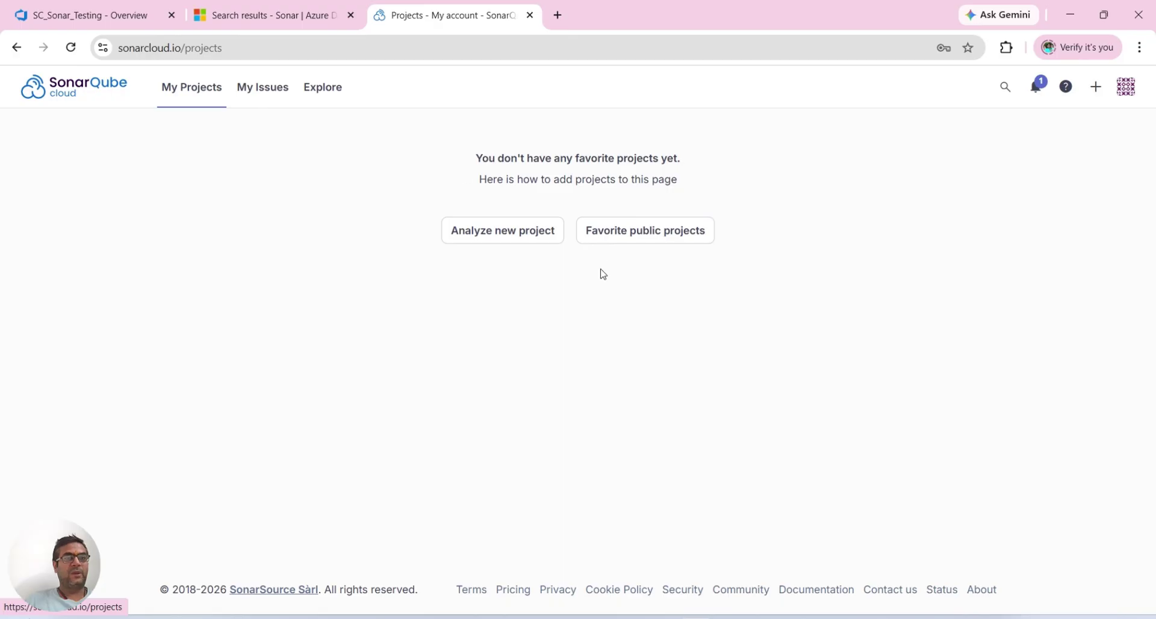
click(496, 237)
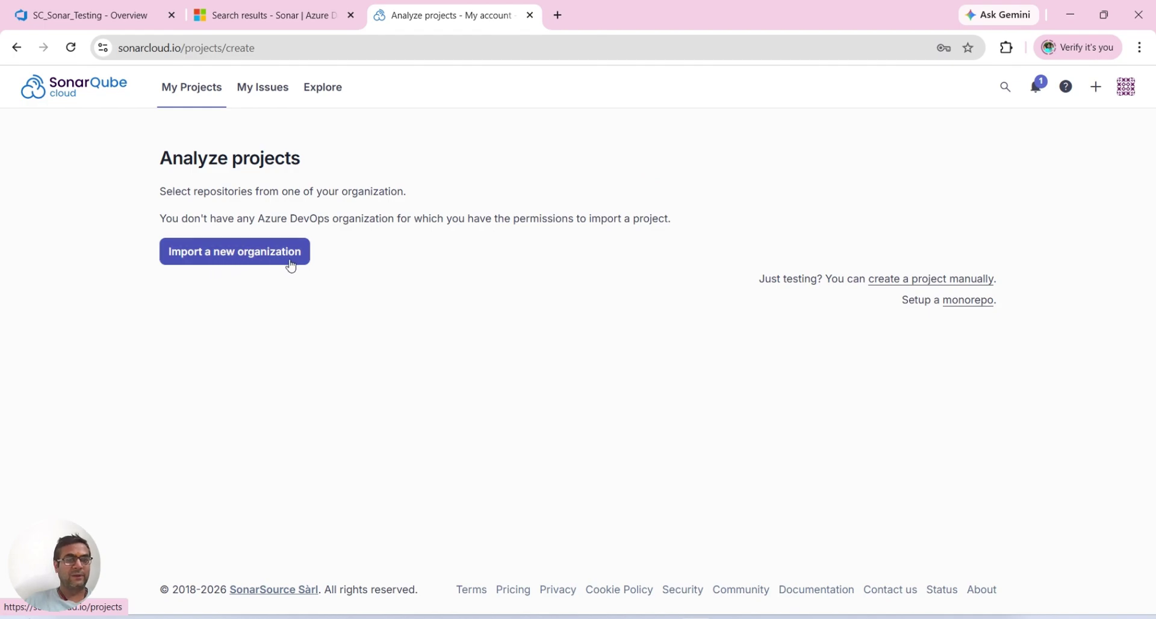
click(213, 257)
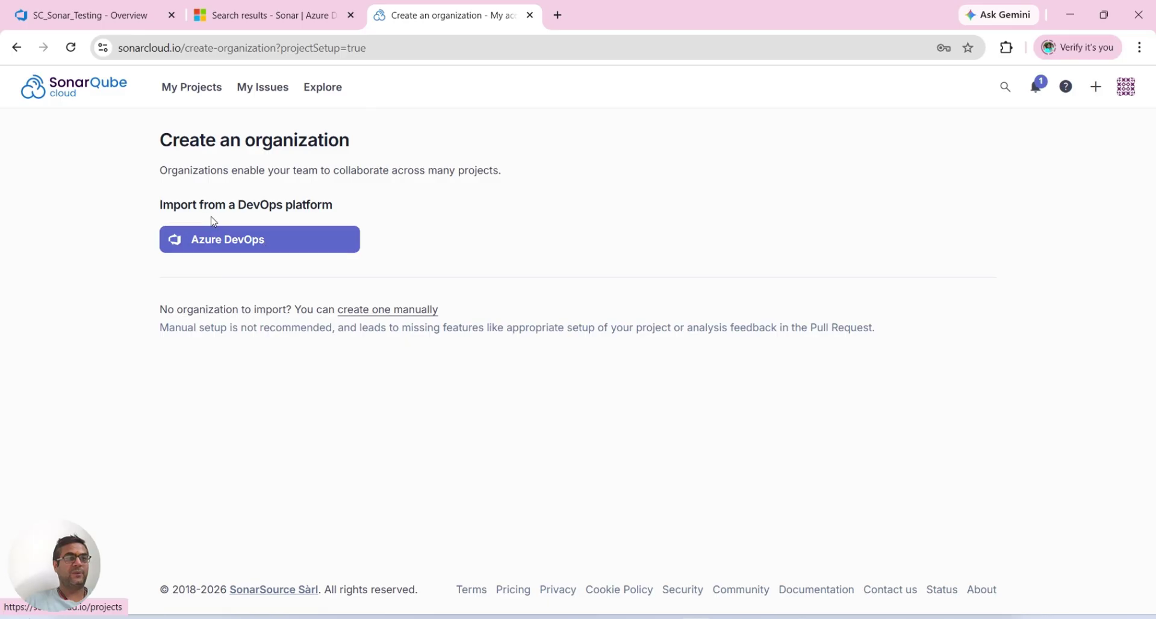
click(246, 243)
- Enter the Azure DevOps organization name in the organization creation form
click(178, 316)
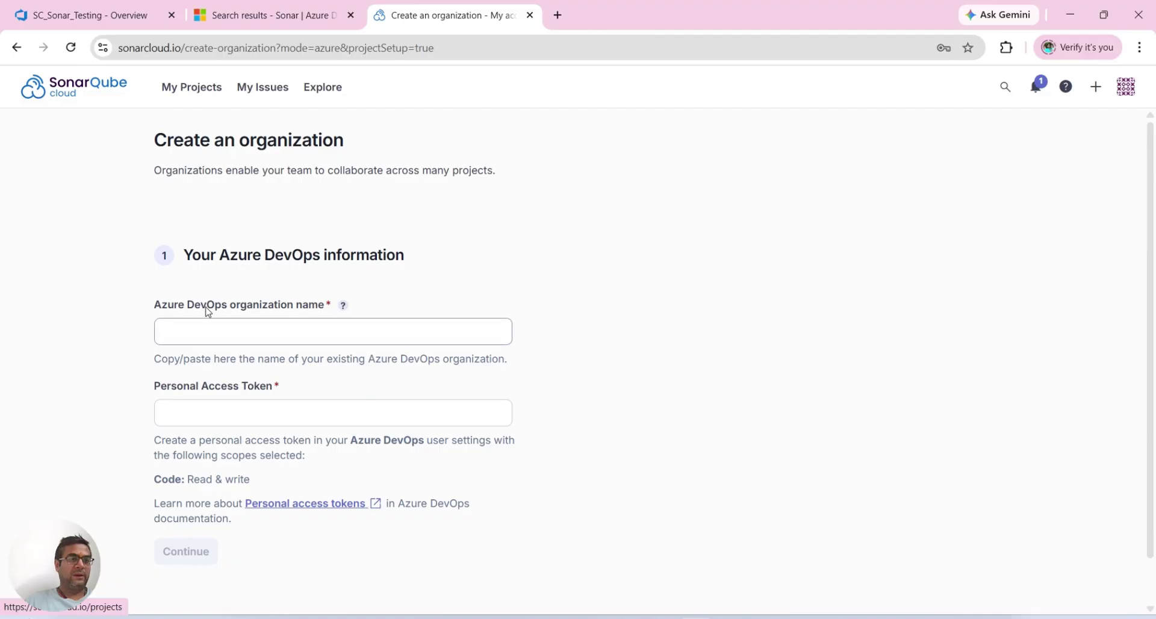
click(289, 329)
click(267, 373)
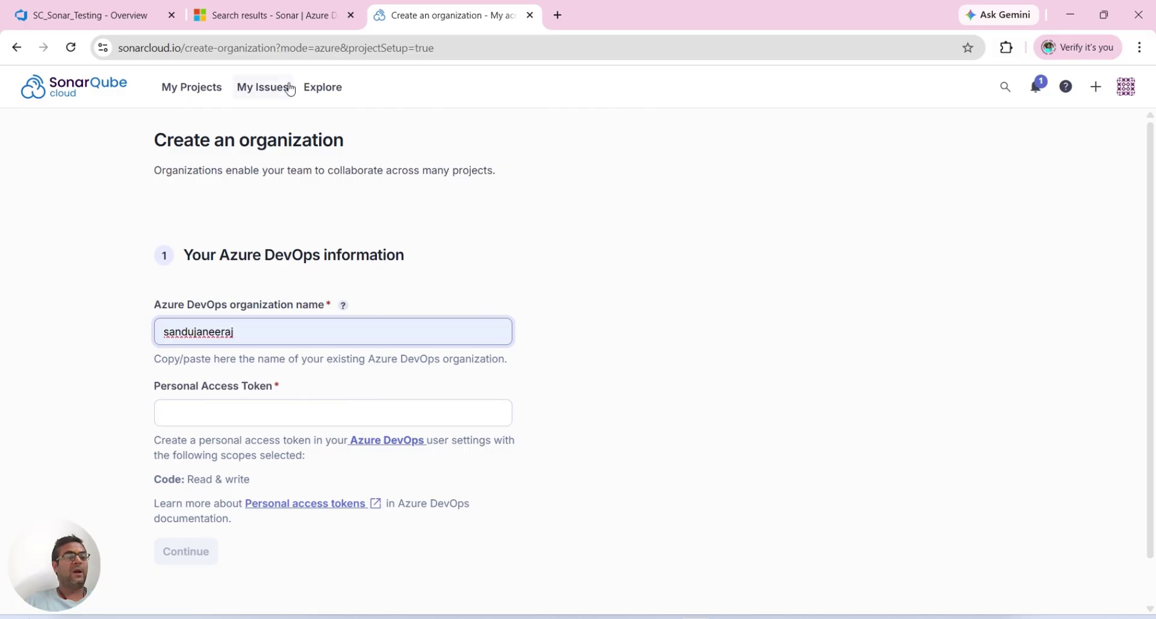
- Switch to Azure DevOps, open the personal access tokens in the user settings, and start a new token
click(84, 16)
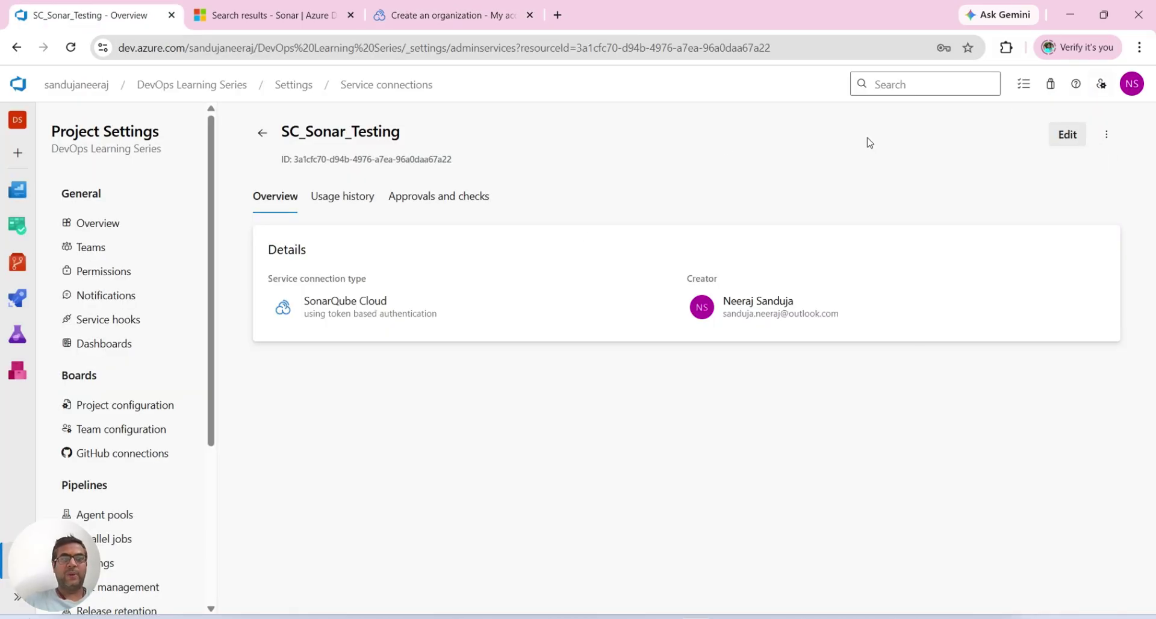
click(55, 90)
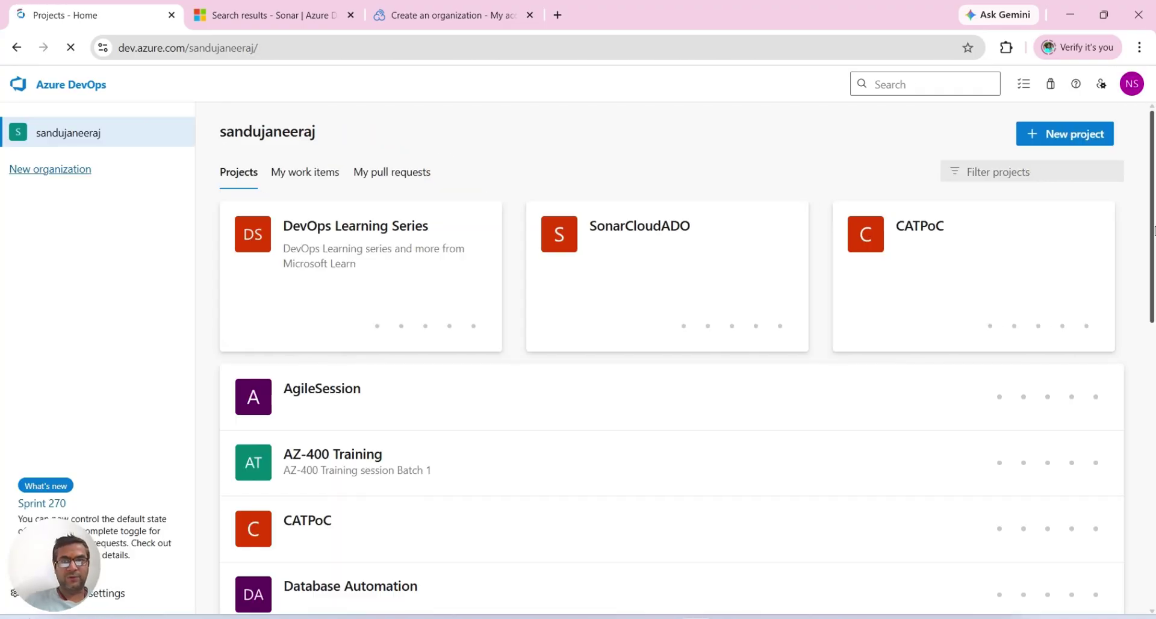
click(1103, 86)
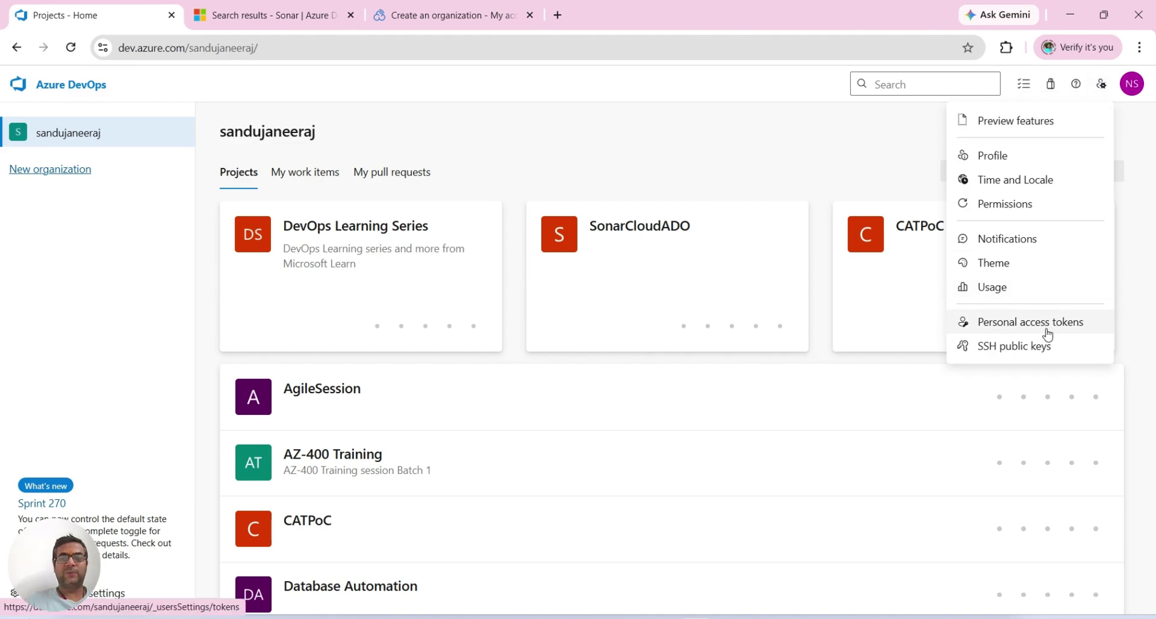
click(1073, 323)
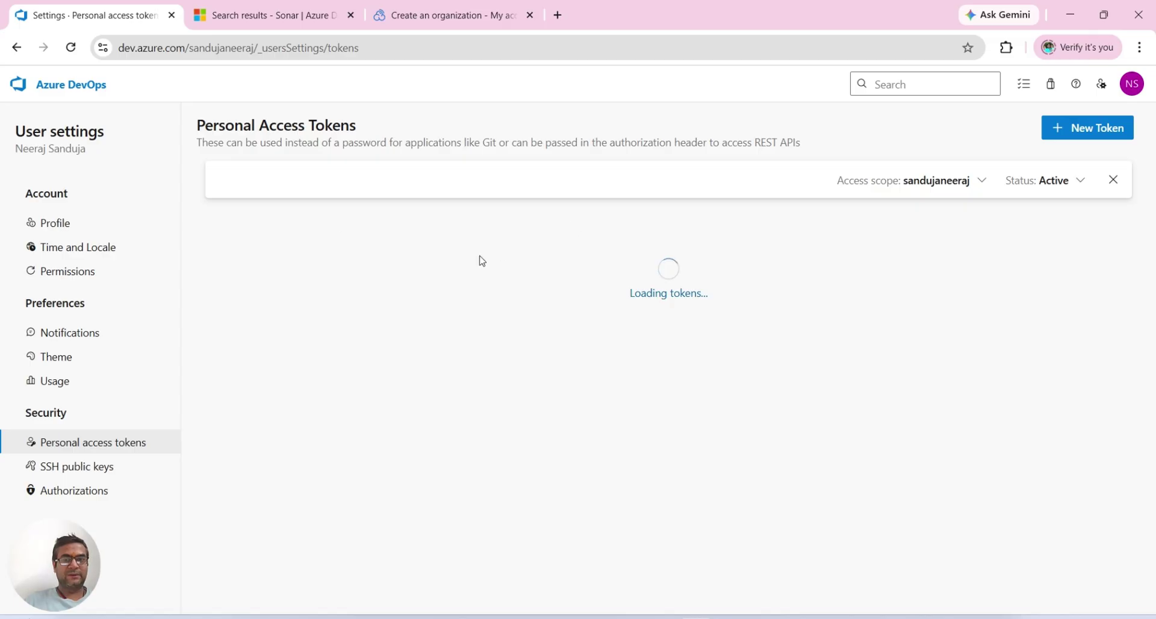
click(1094, 134)
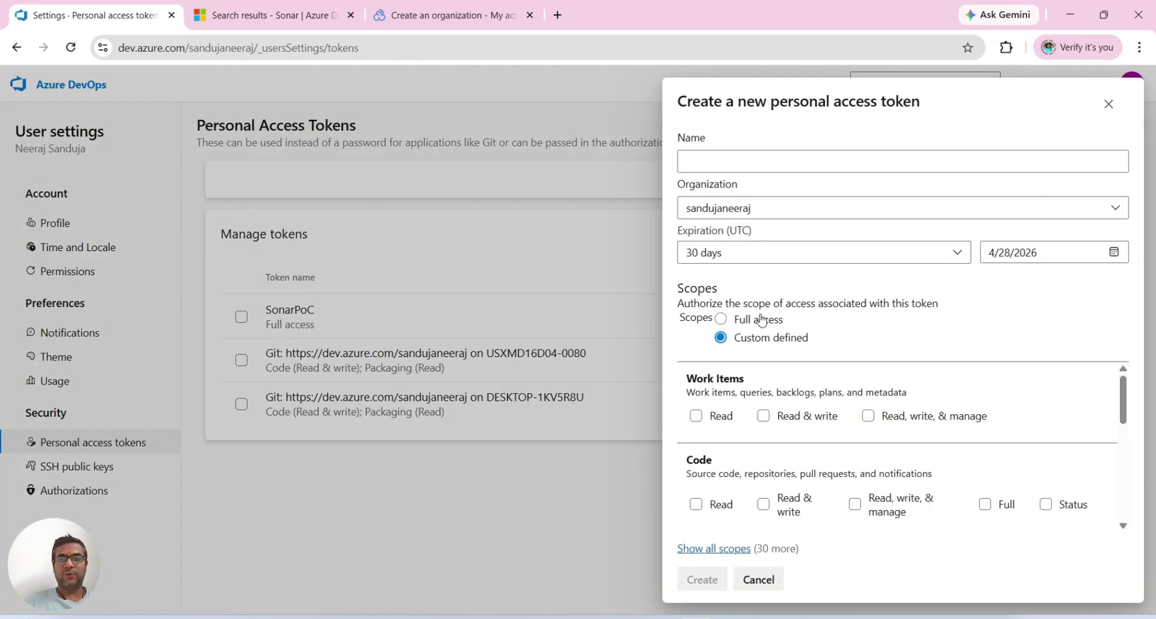
- Set the new token's expiration to the custom date 3/30/2026
click(958, 258)
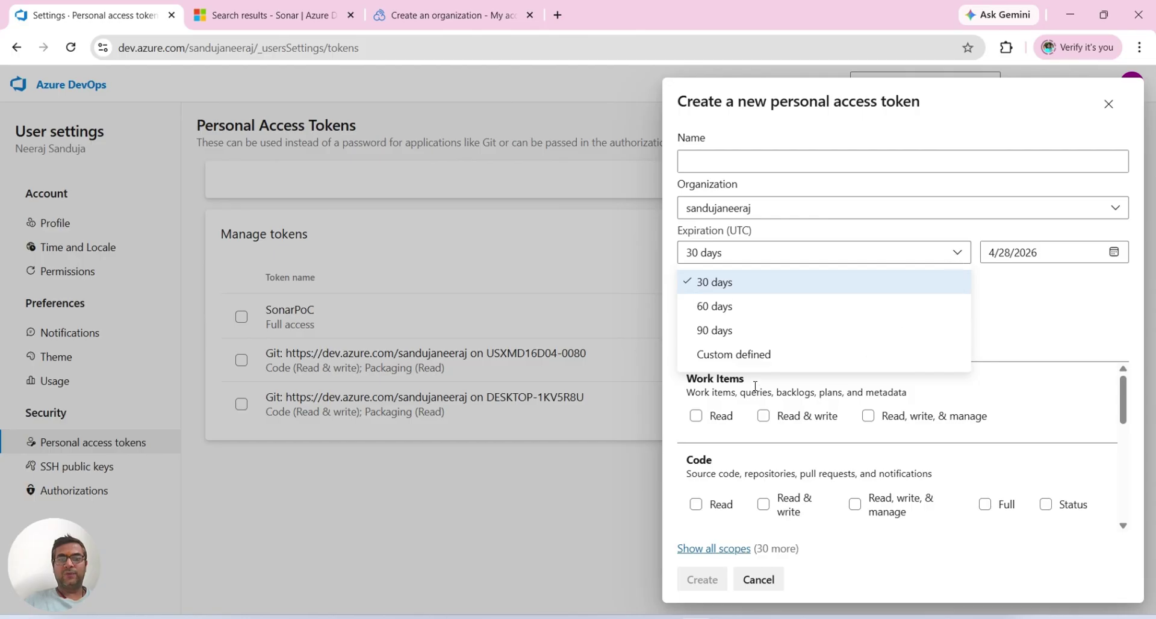
click(742, 366)
click(1114, 253)
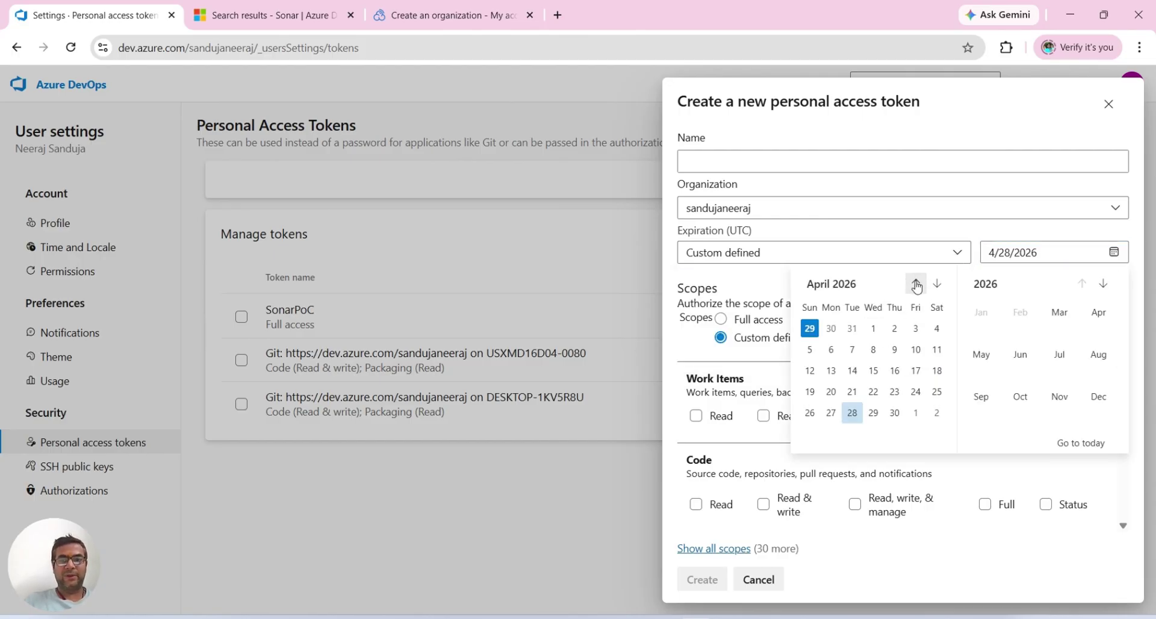
click(916, 283)
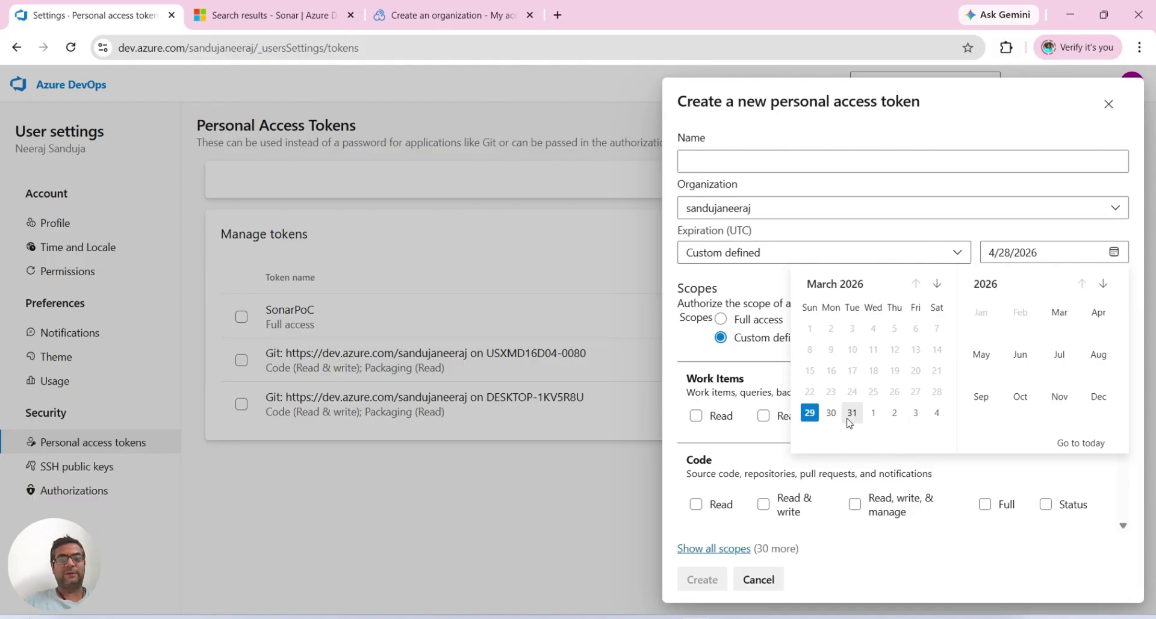
click(831, 413)
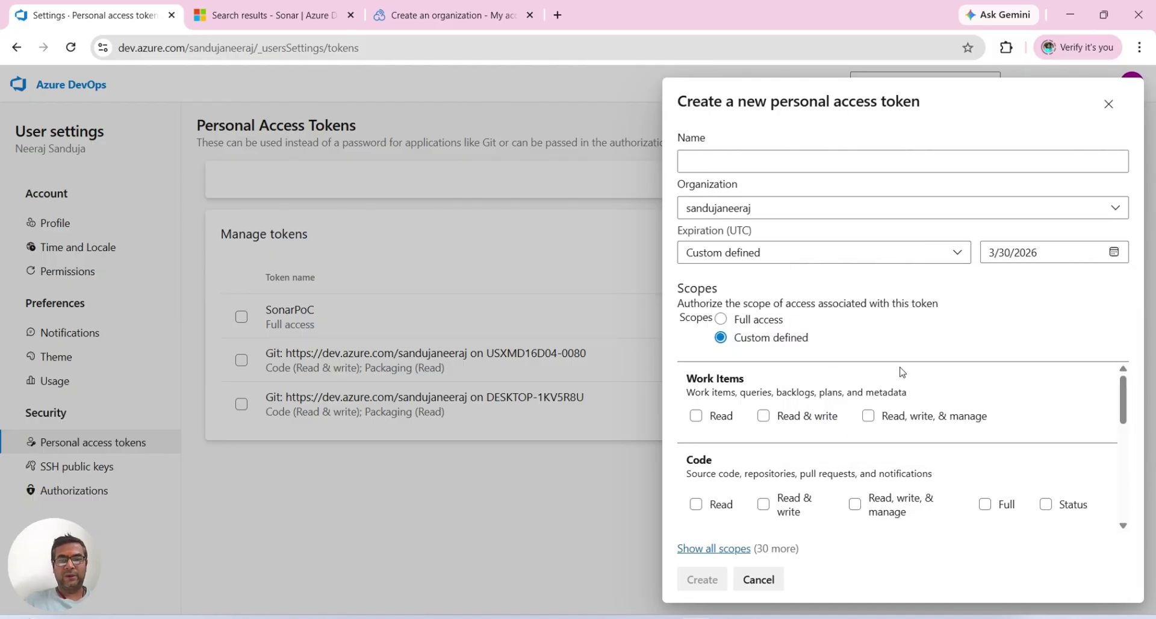
- Grant the token the Code Read & write scope and compare it with the scope required by SonarQube Cloud
scroll(902, 372, down, 2)
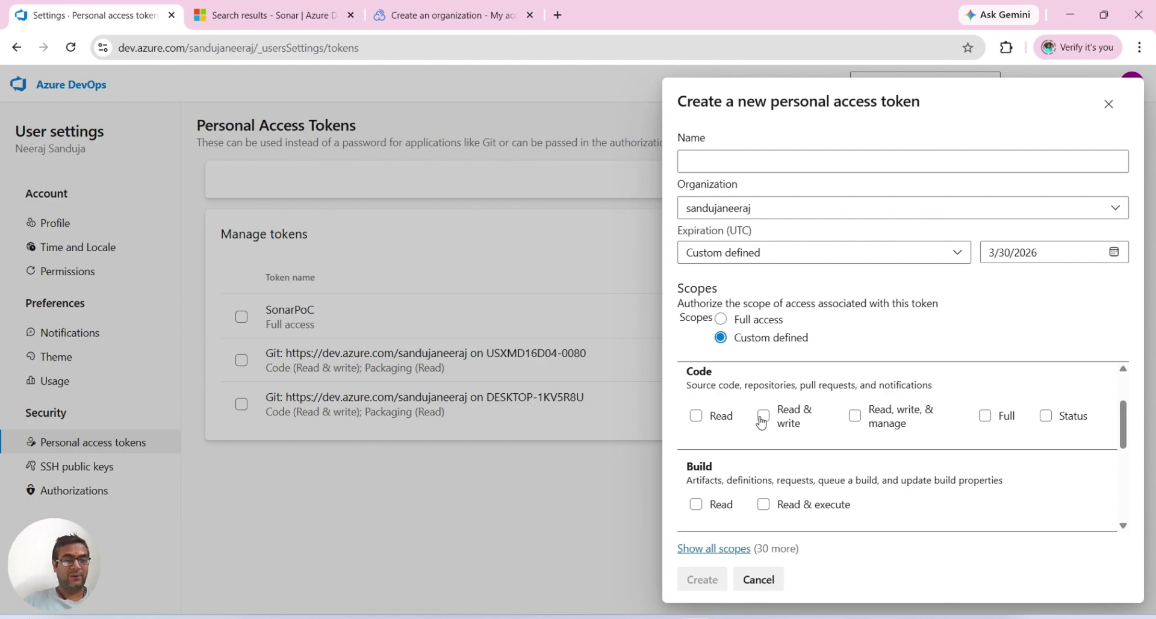
click(763, 417)
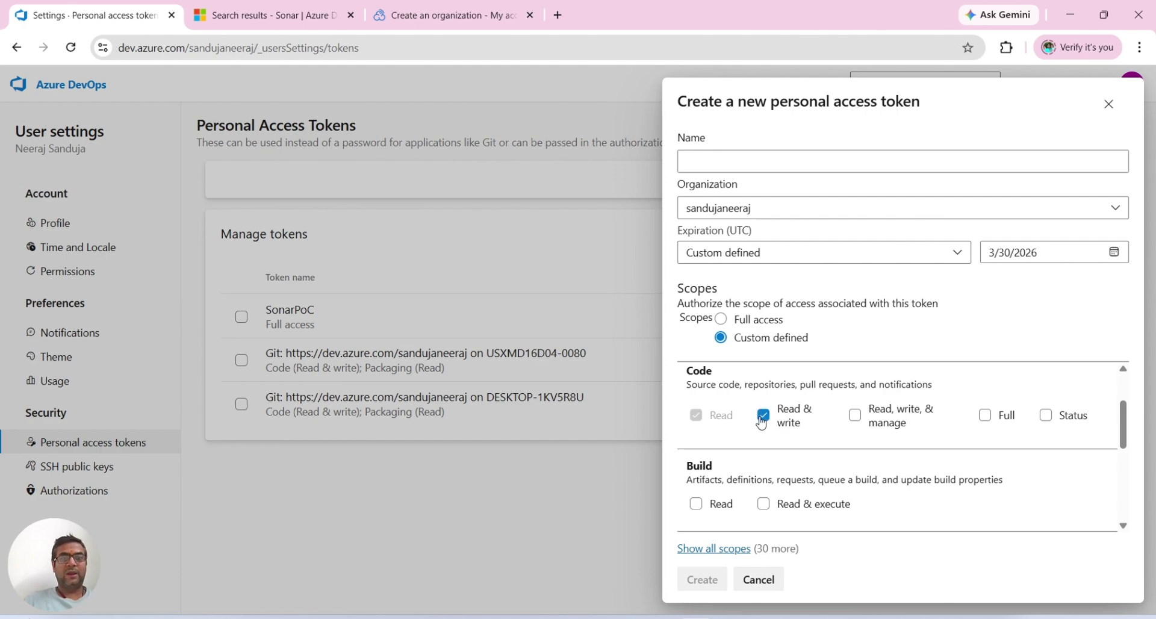
click(426, 22)
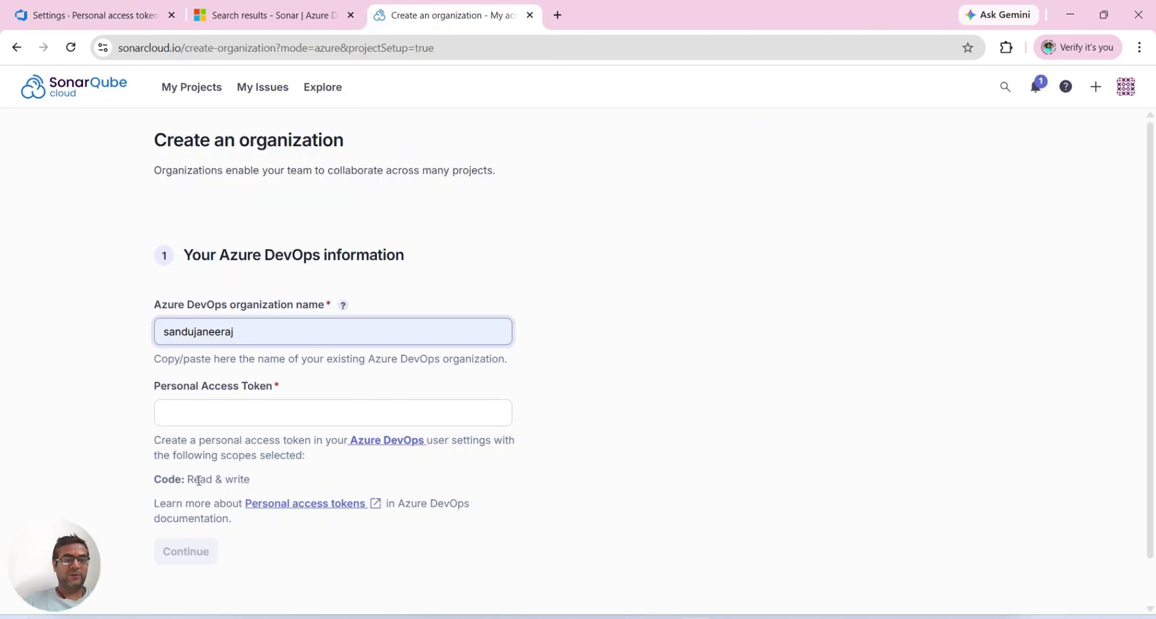
drag(165, 482, 259, 479)
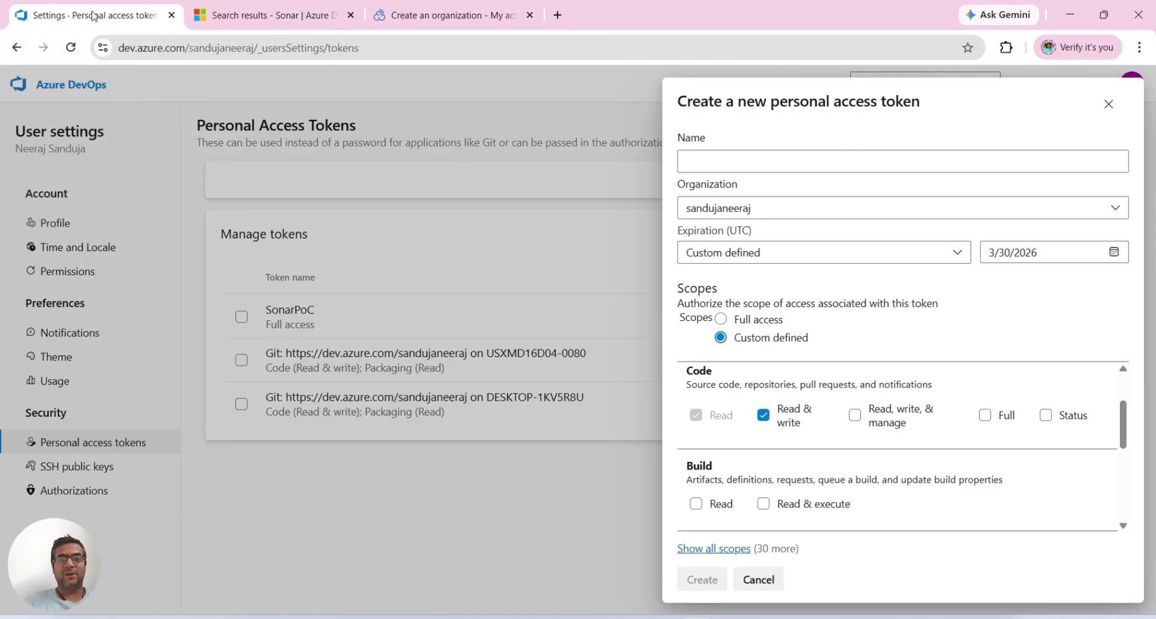
click(83, 13)
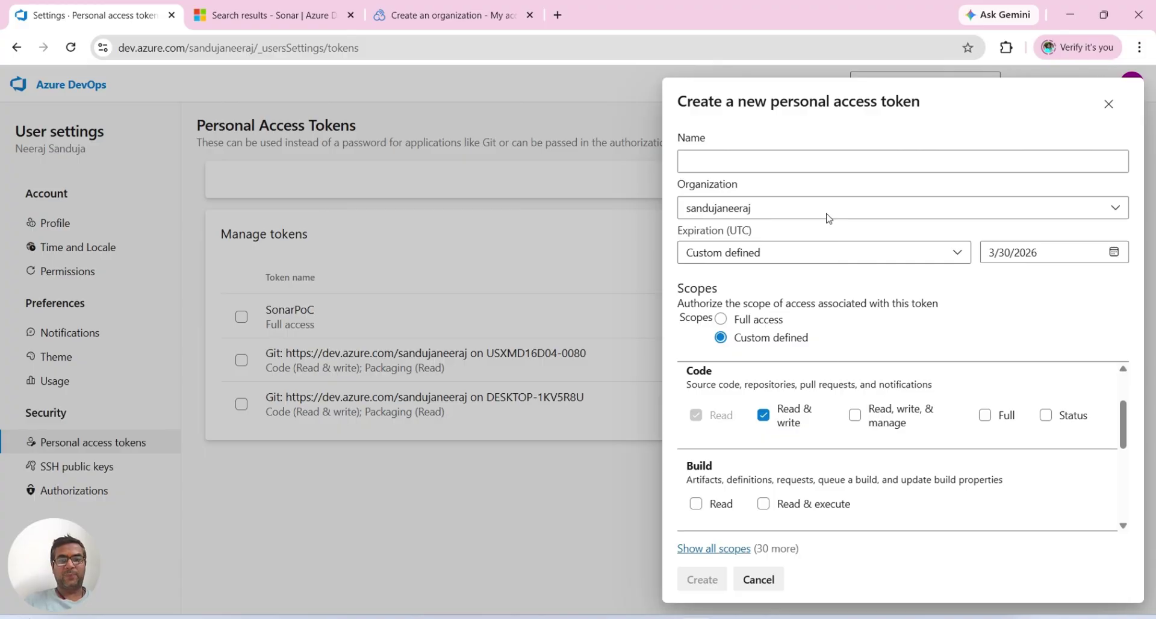
- Name the personal access token sonar_Connectivity and create it
click(748, 171)
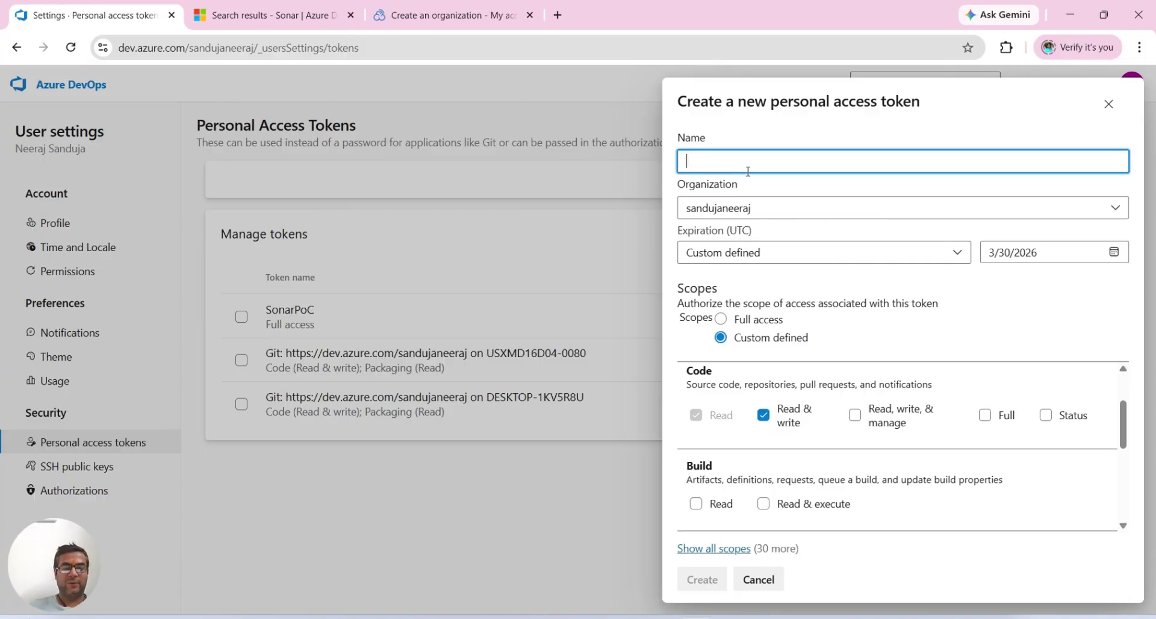
text(sonar_)
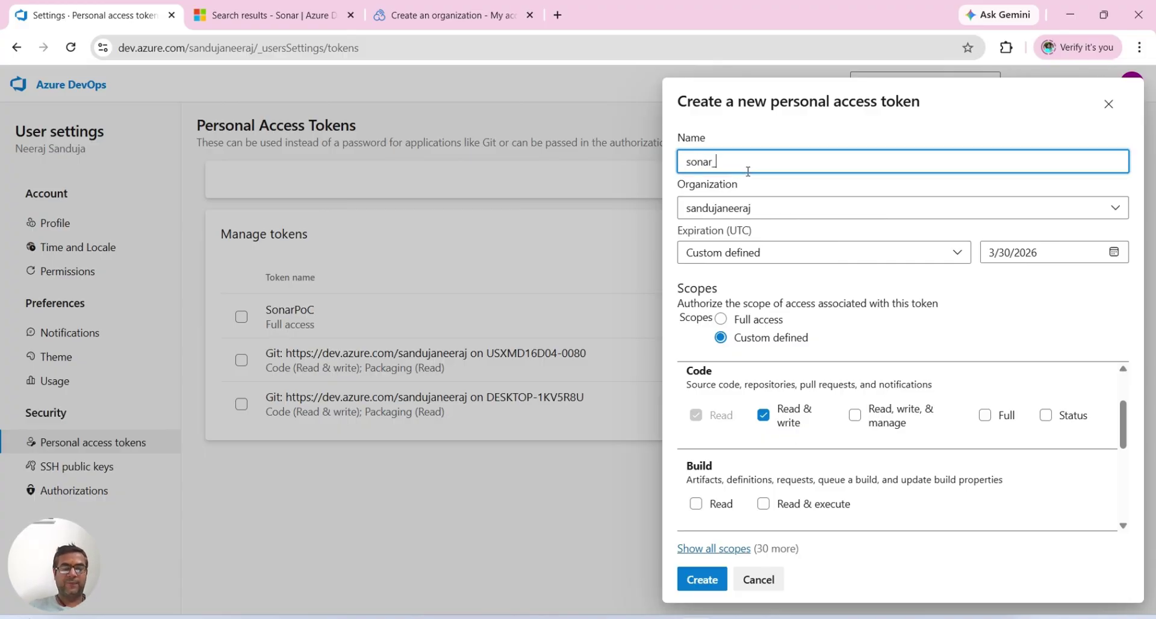
text(Connectin)
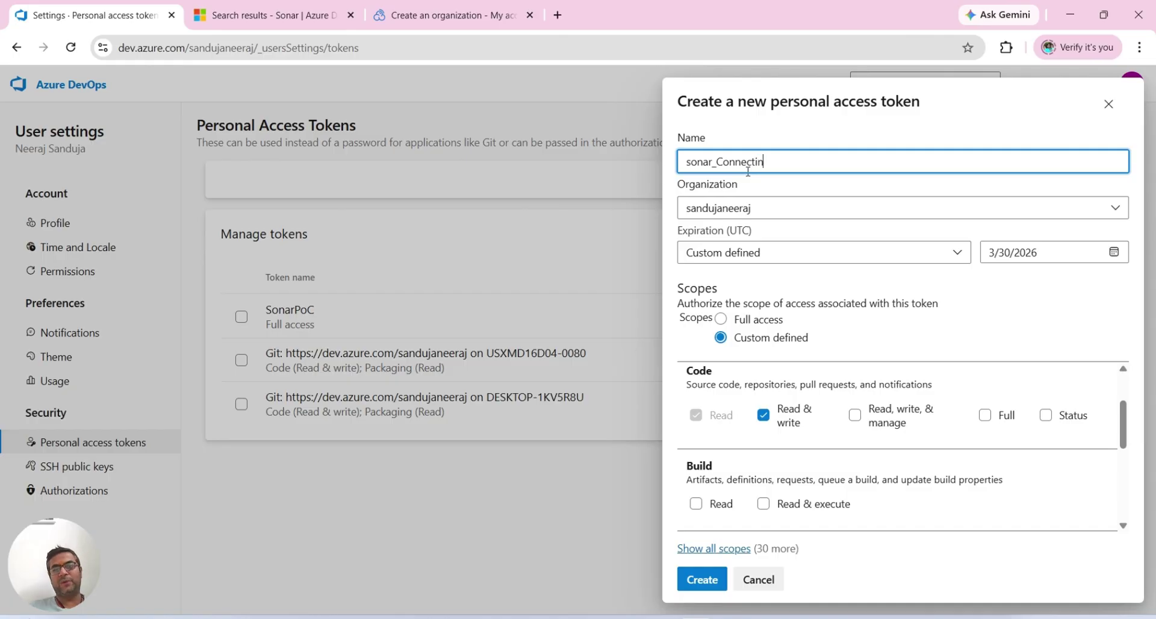
key(BackSpace)
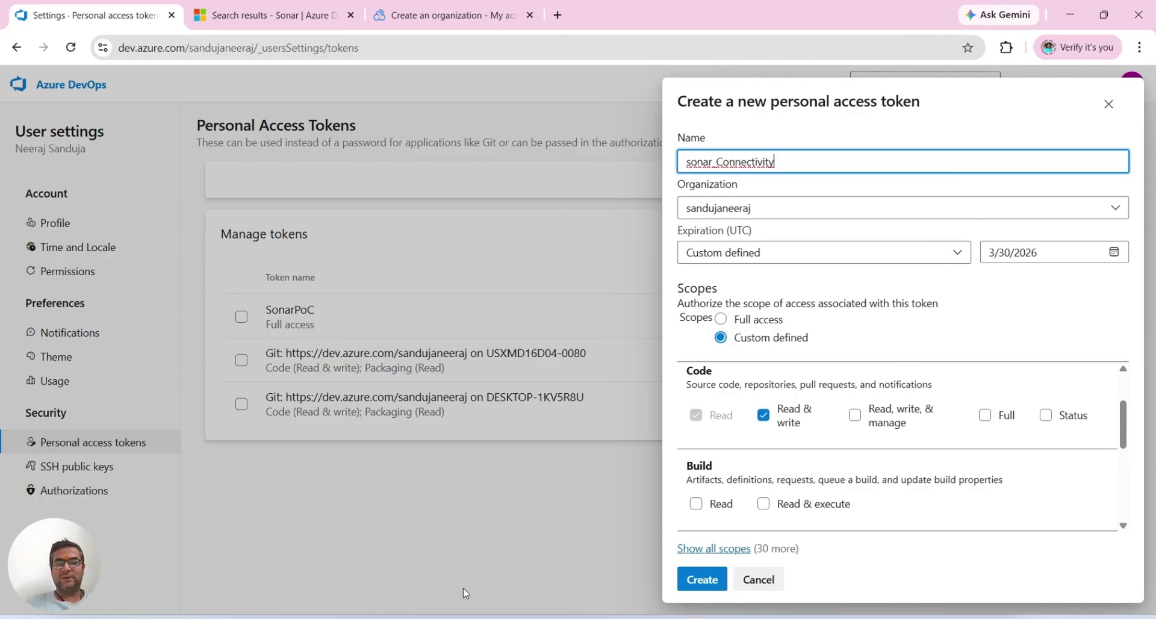
click(421, 618)
click(702, 579)
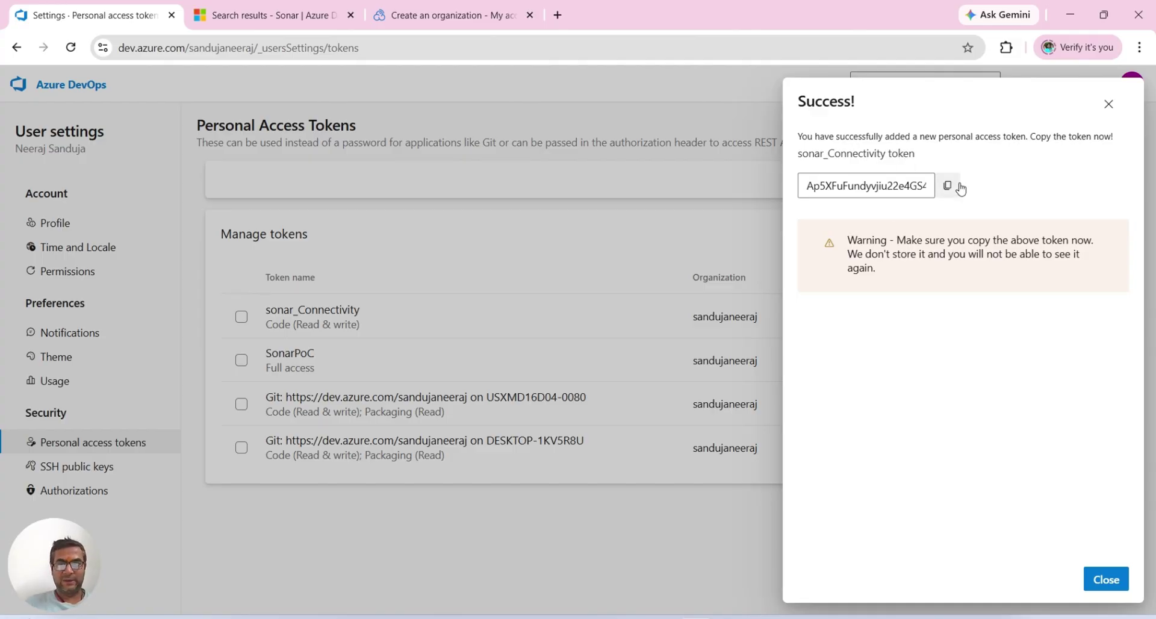
- Copy the sonar_Connectivity token and paste it into the Personal Access Token field of SonarQube Cloud's organization form
click(948, 188)
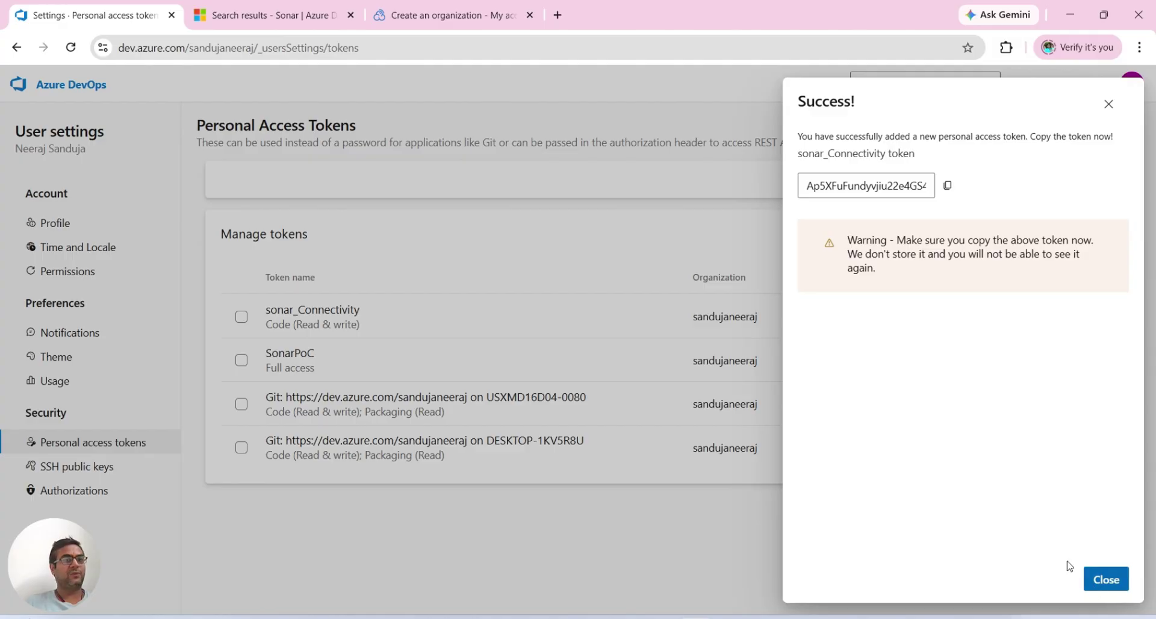
click(436, 21)
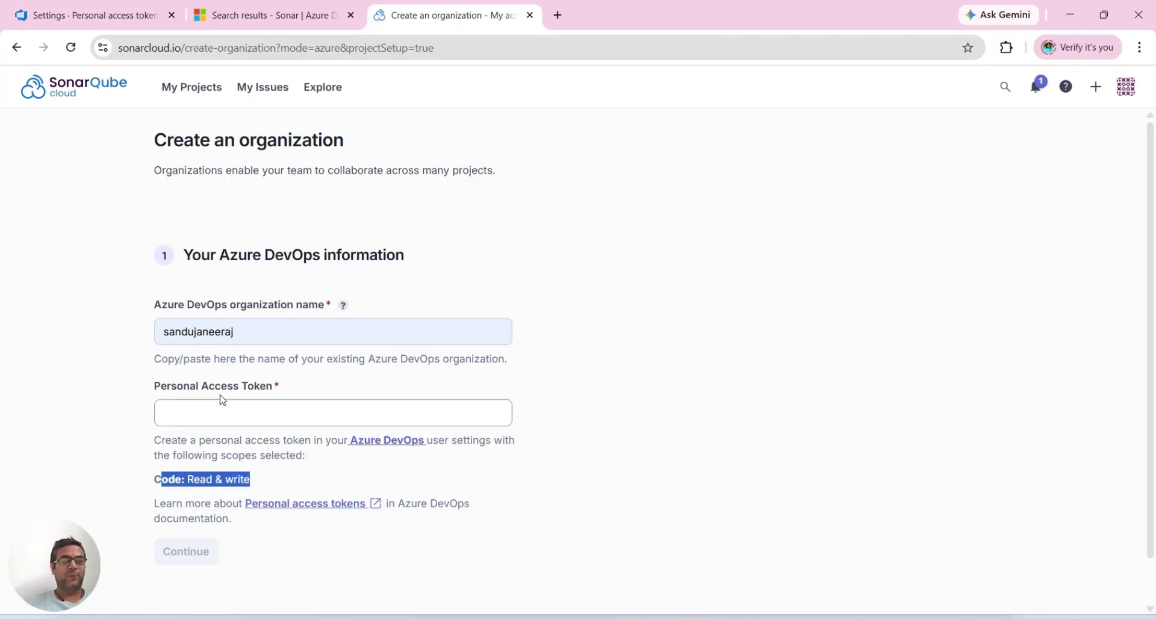
click(210, 412)
key(ctrl+v)
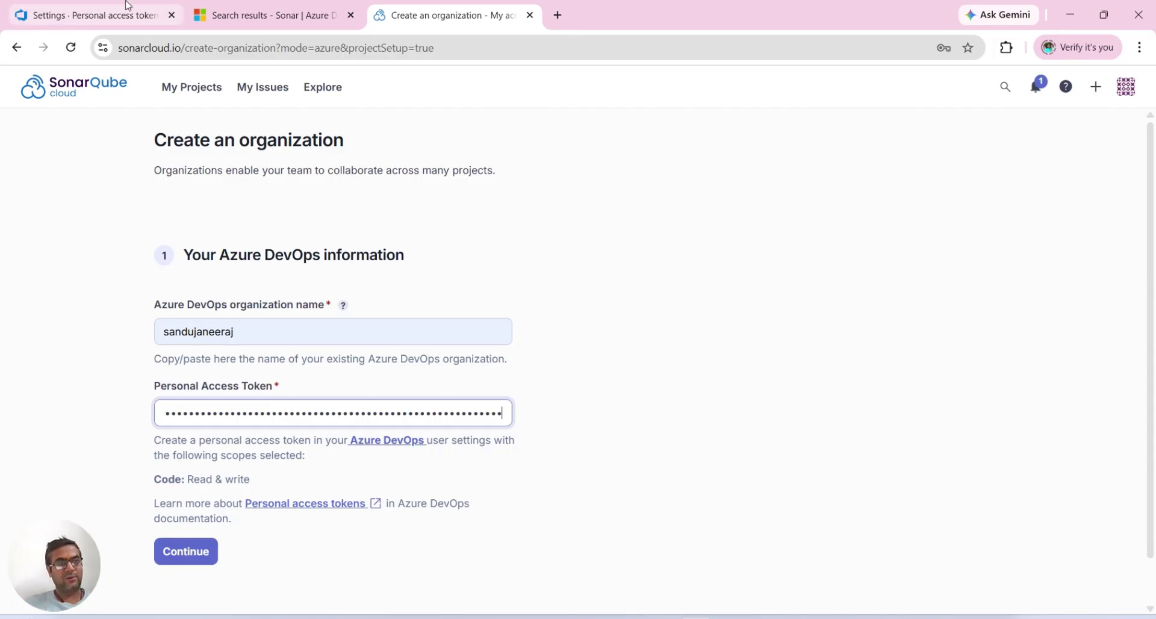
- Switch back to Azure DevOps, dismiss the new token's details, and open the DevOps Learning Series project
click(110, 17)
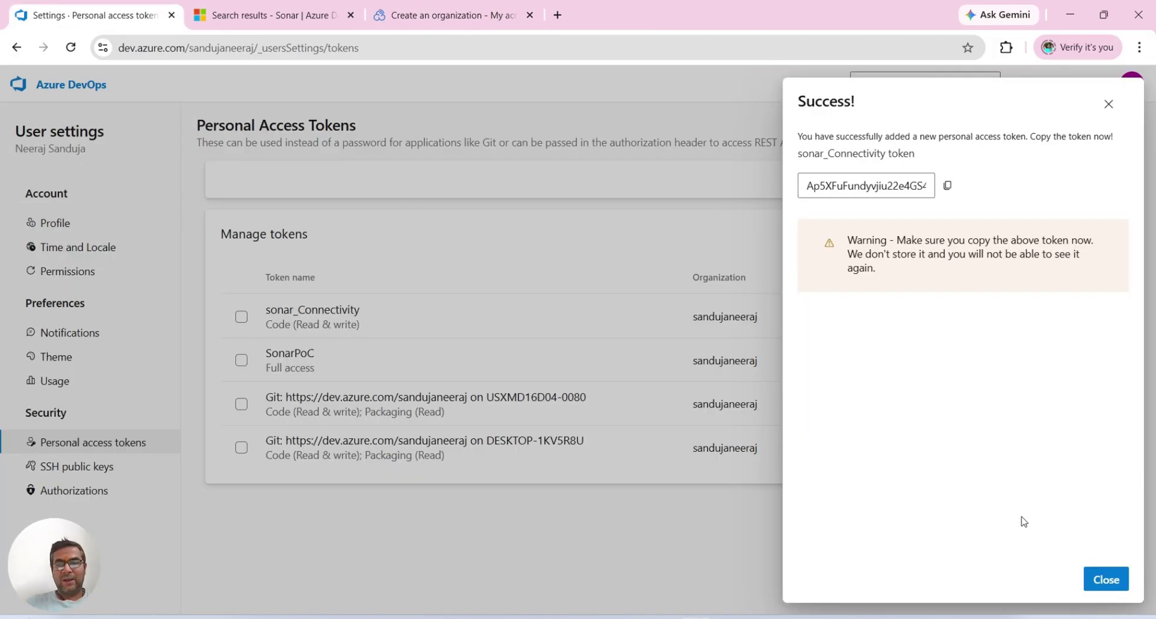
click(1107, 580)
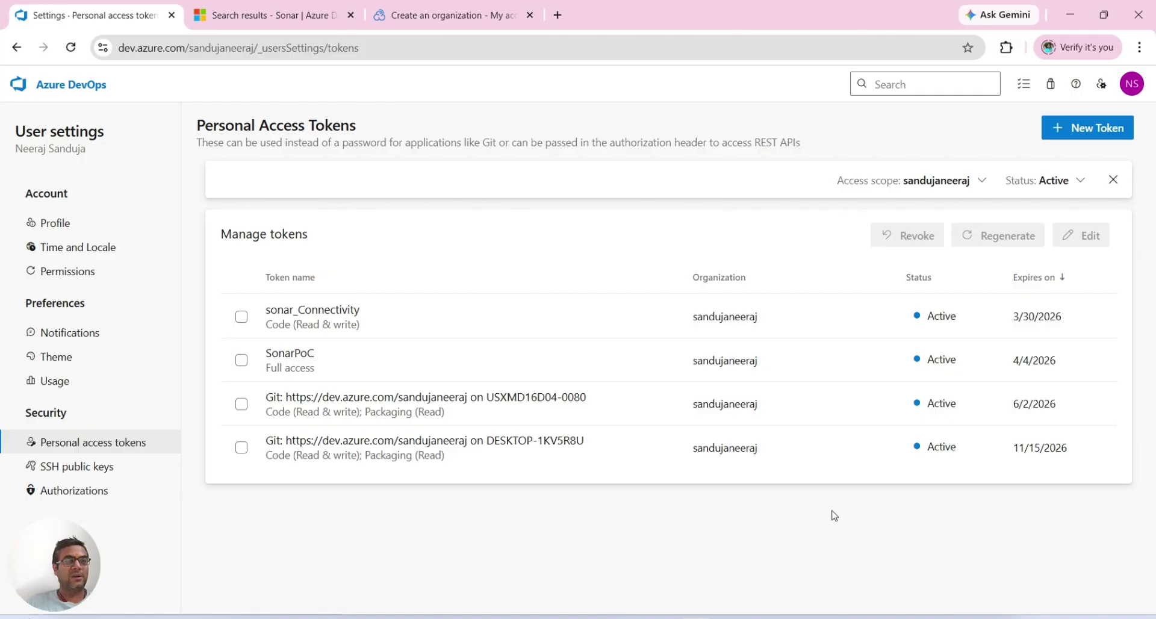
click(83, 85)
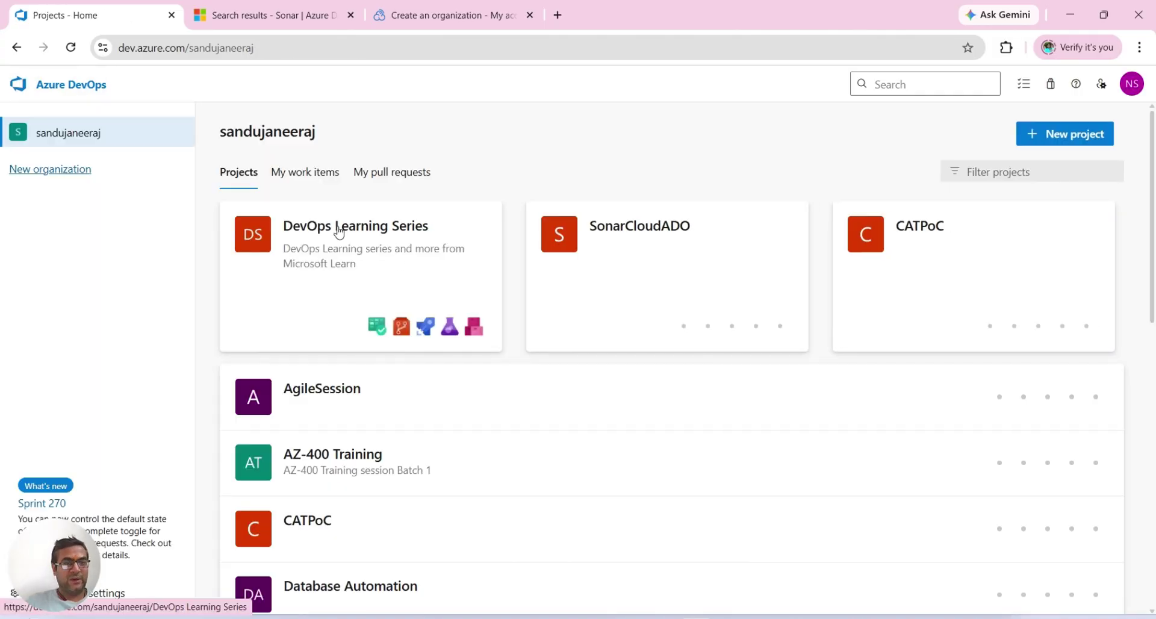
click(339, 230)
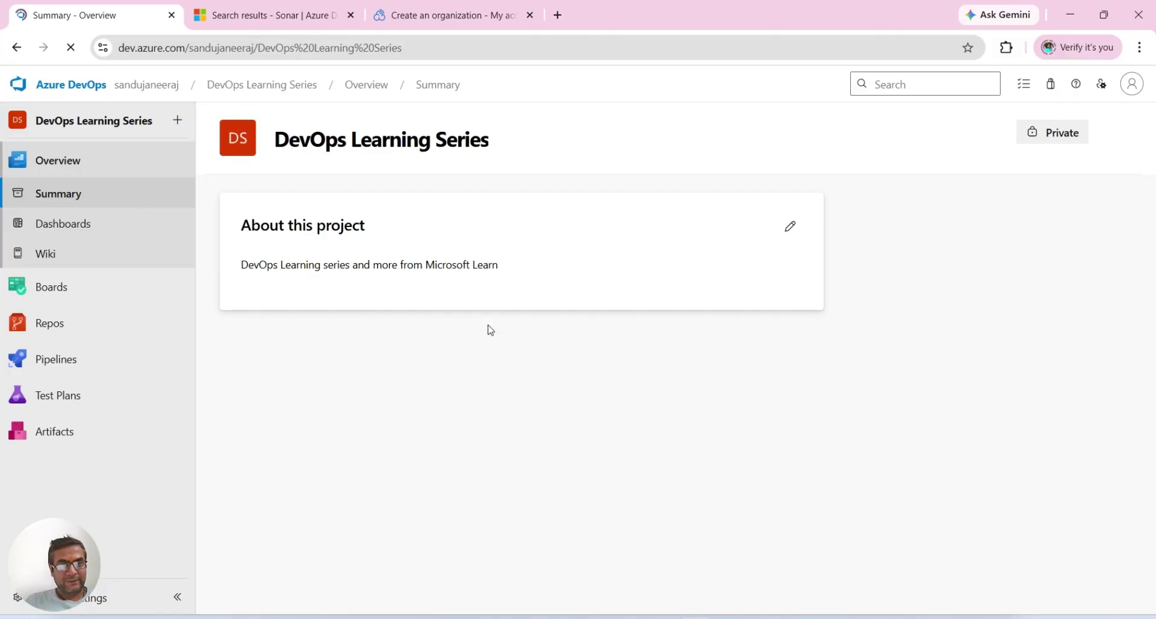